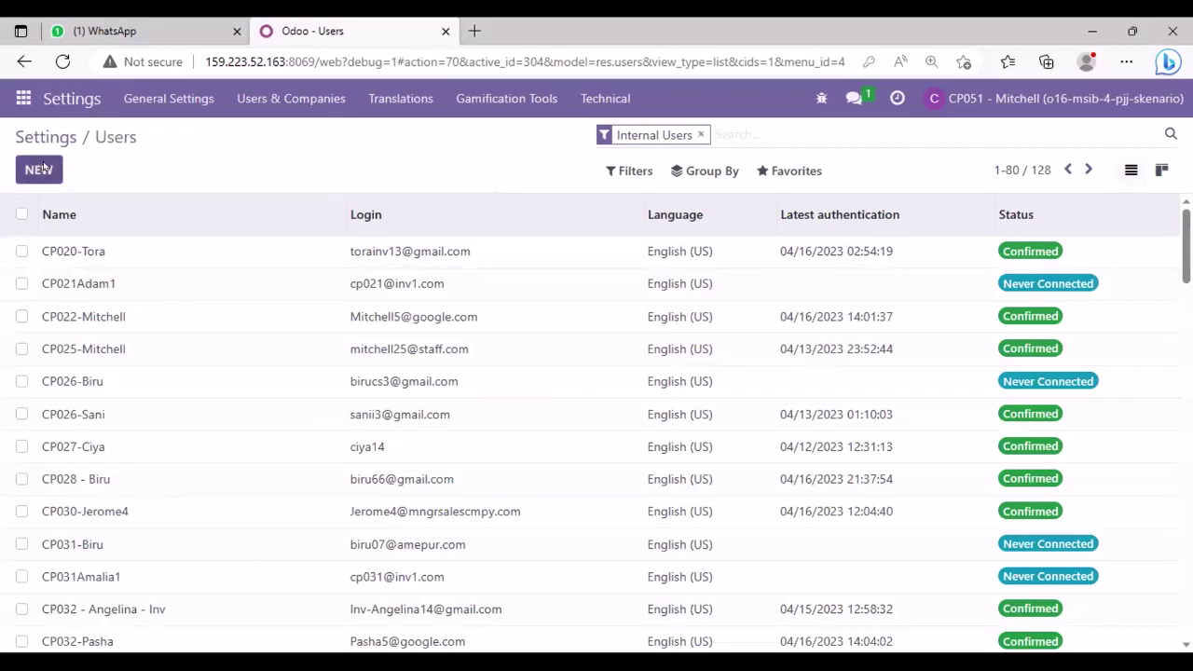
- Create a new internal user, entering the user's name and their e-mail address
{"action": "left_click", "coordinate": [41, 168]}
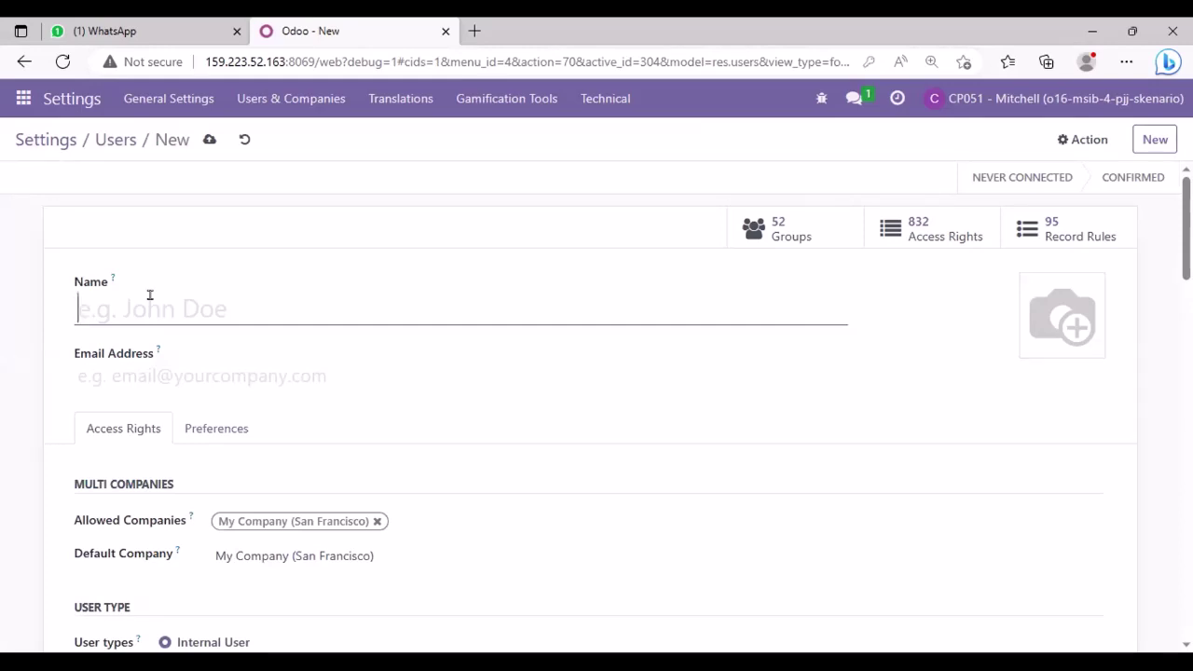
{"action": "type", "text": "C"}
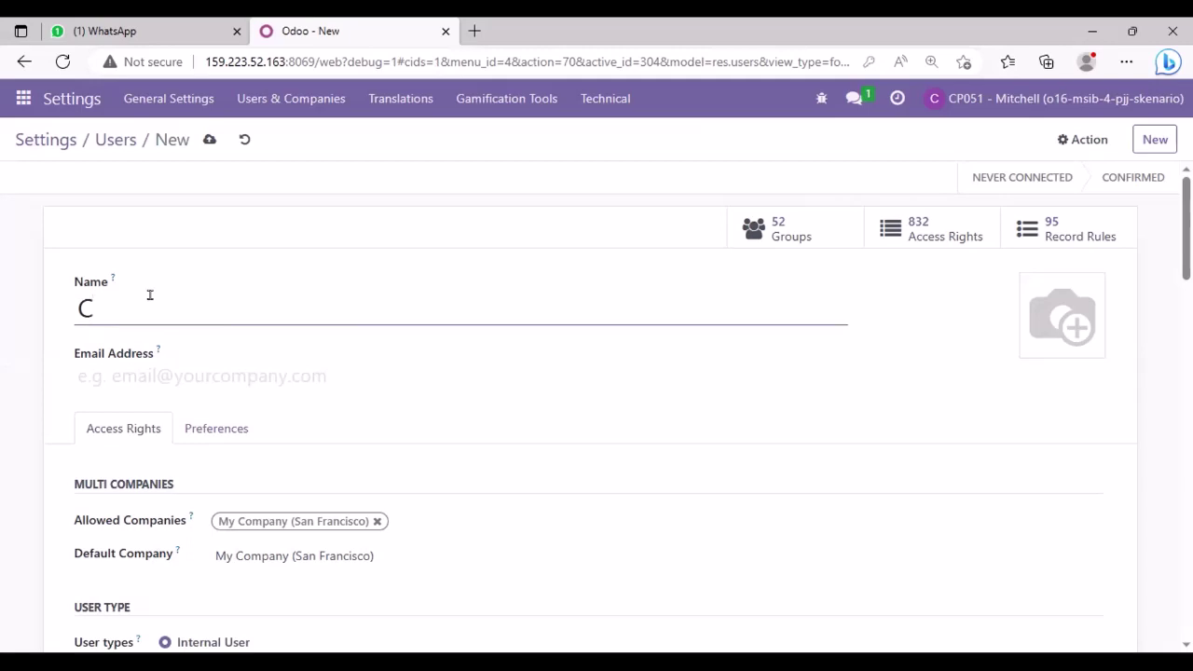
{"action": "type", "text": "p034"}
{"action": "key", "text": "BackSpace"}
{"action": "key", "text": "BackSpace"}
{"action": "key", "text": "BackSpace"}
{"action": "key", "text": "BackSpace"}
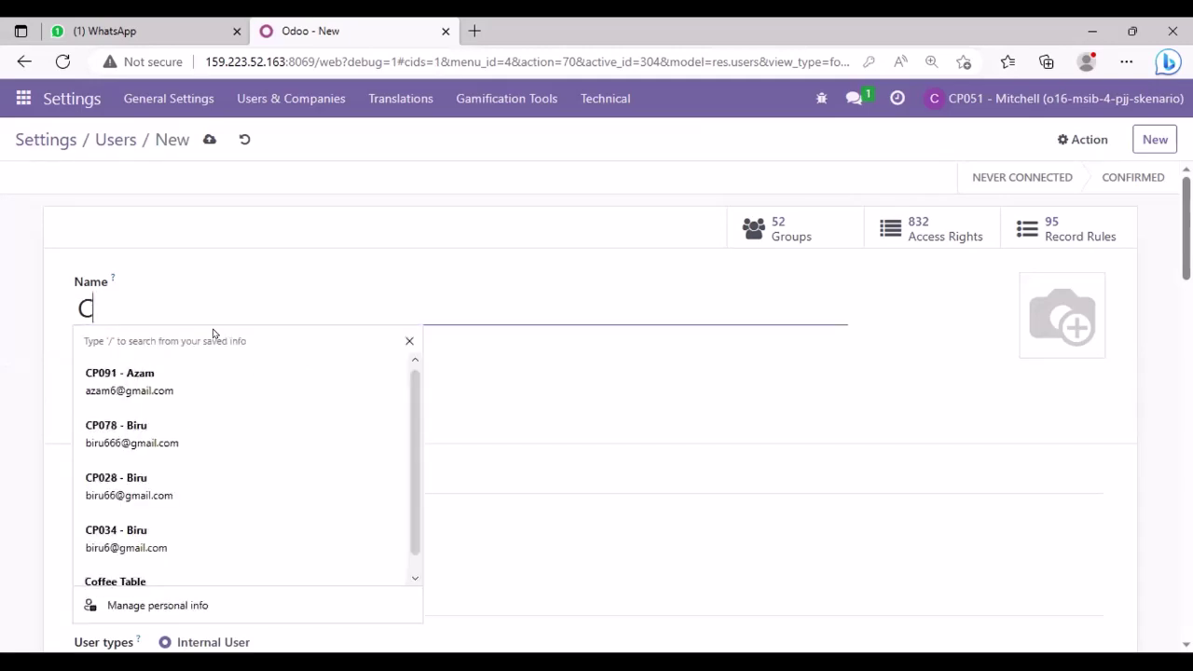
{"action": "type", "text": "P034 - "}
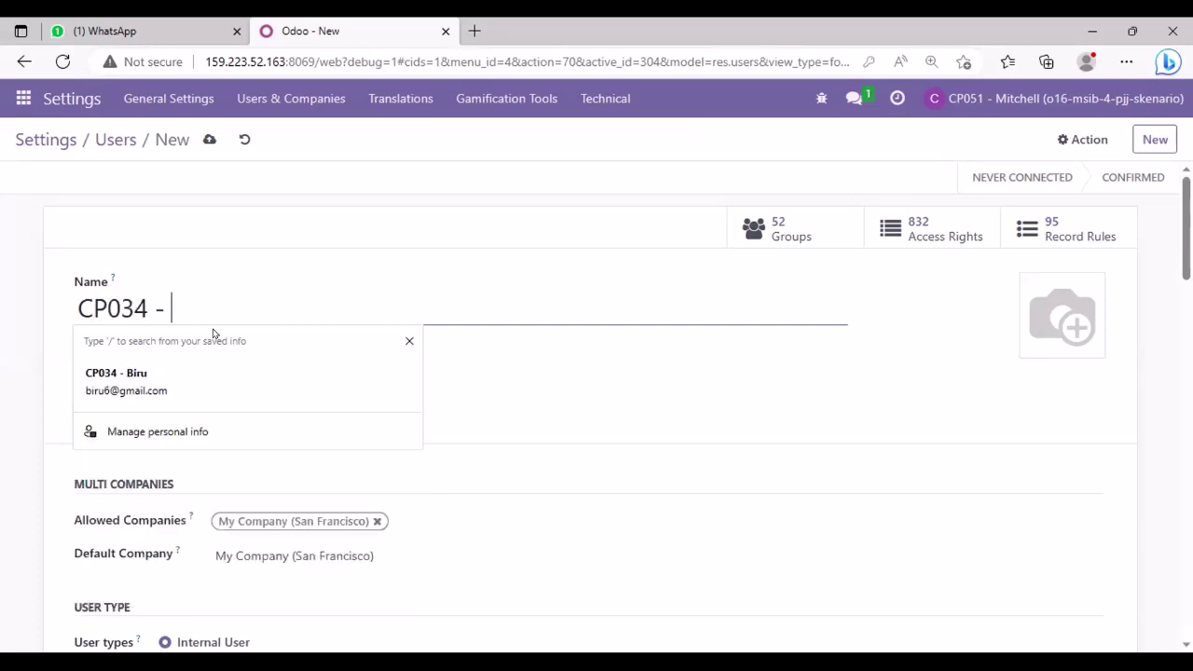
{"action": "type", "text": "Biru"}
{"action": "left_click", "coordinate": [474, 376]}
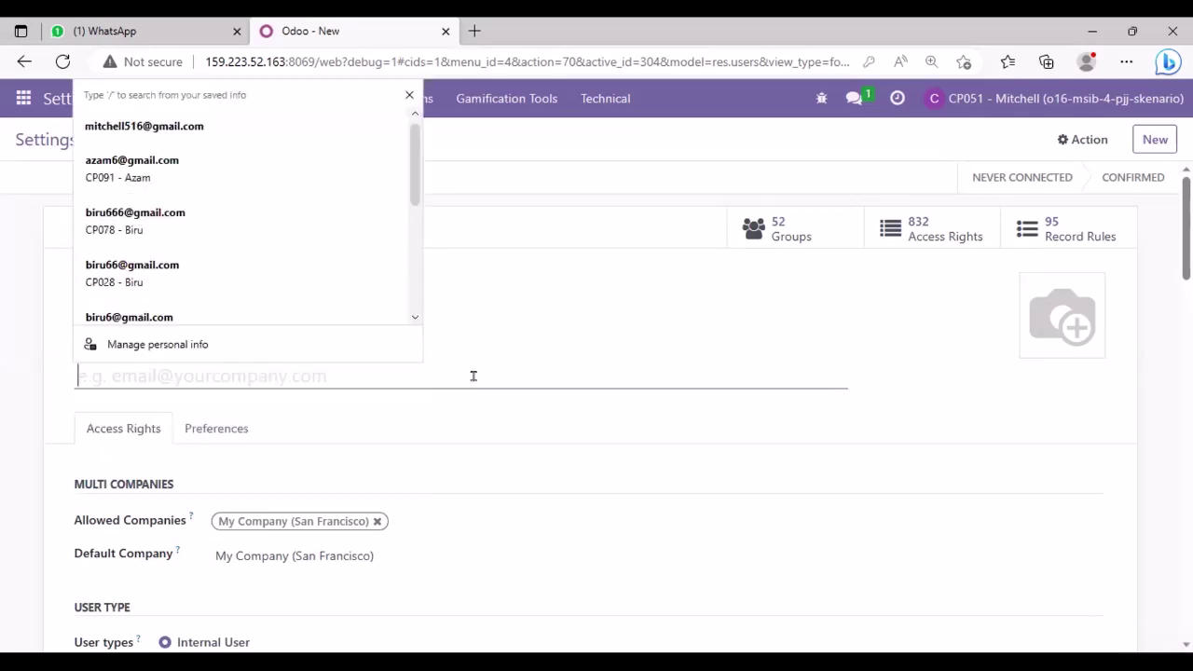
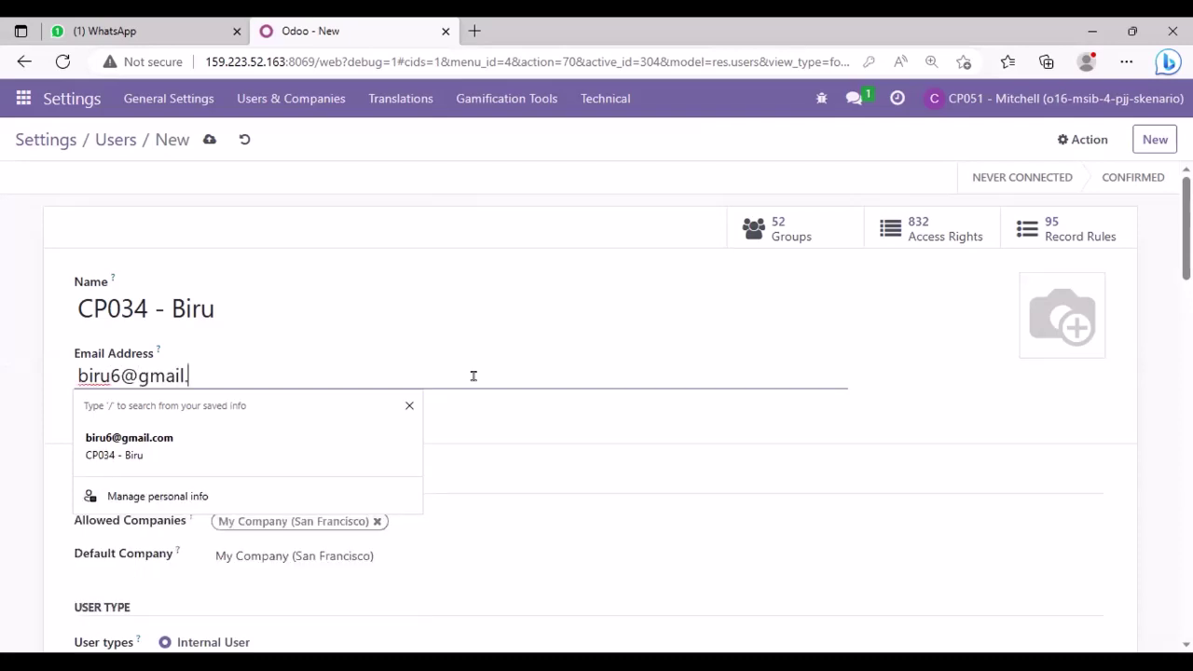
{"action": "left_click", "coordinate": [730, 418]}
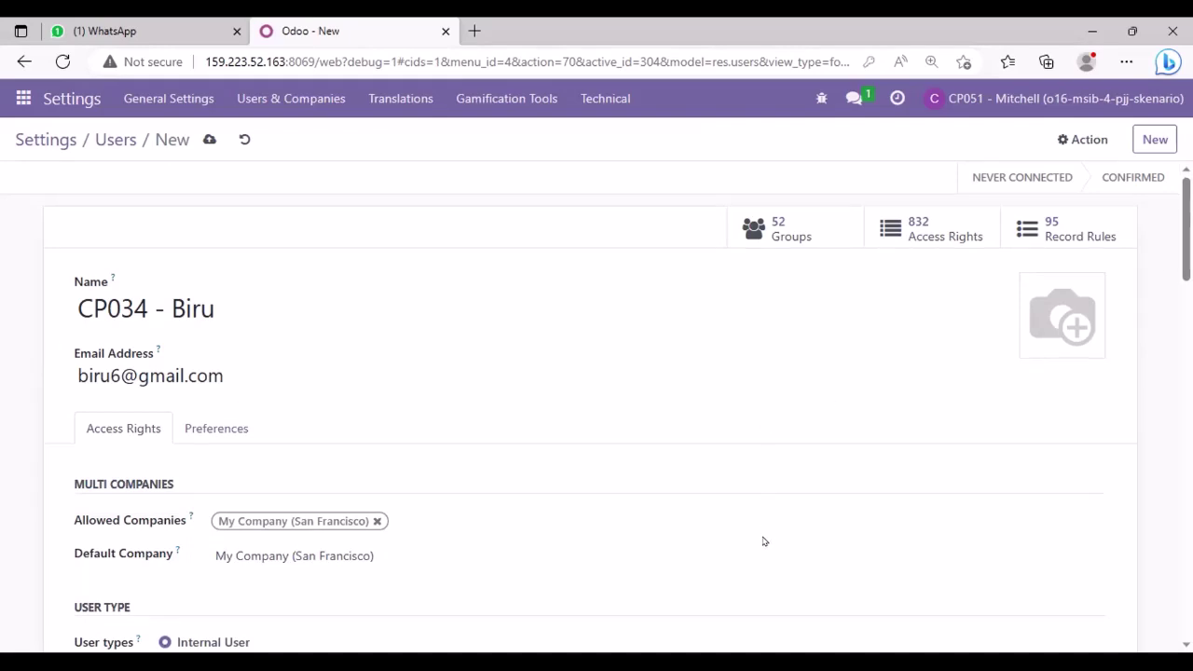
{"action": "scroll", "coordinate": [597, 410], "scroll_direction": "down", "scroll_amount": 7}
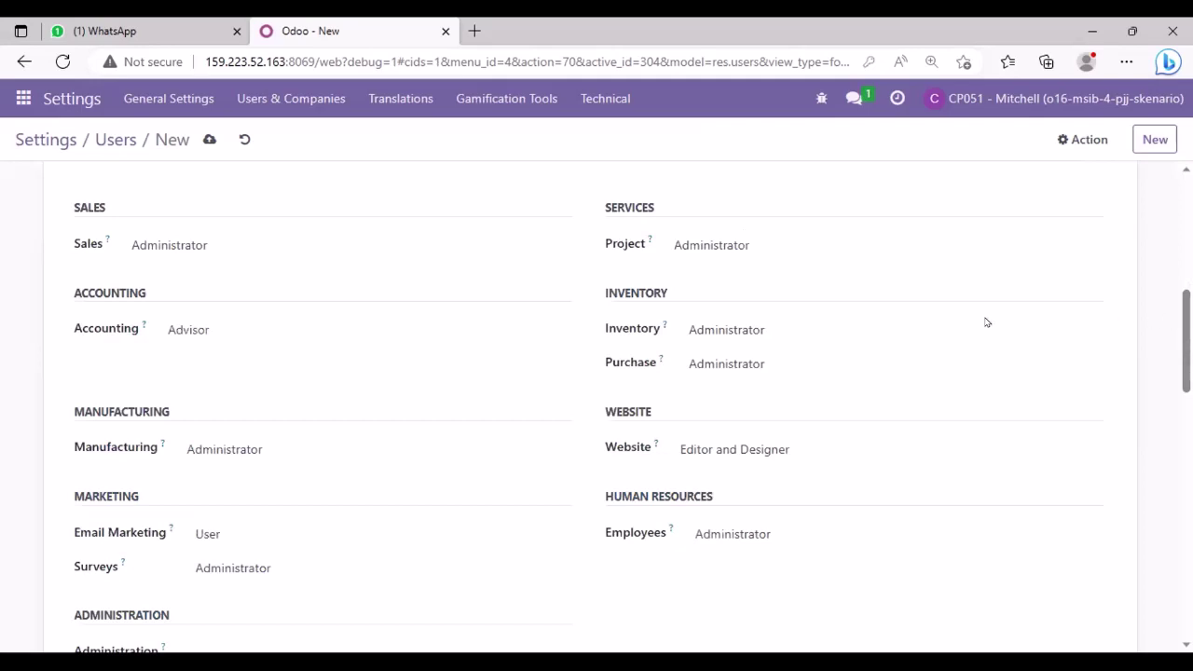
{"action": "scroll", "coordinate": [932, 317], "scroll_direction": "down", "scroll_amount": 2}
{"action": "scroll", "coordinate": [1063, 248], "scroll_direction": "up", "scroll_amount": 10}
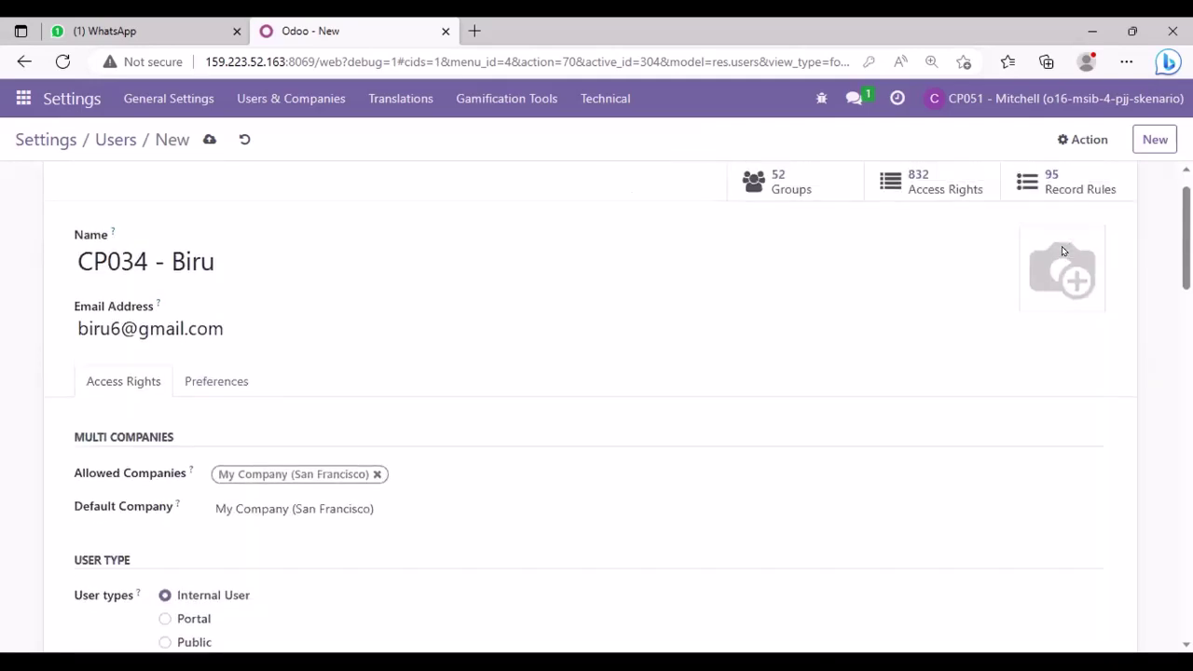
{"action": "scroll", "coordinate": [1061, 250], "scroll_direction": "down", "scroll_amount": 3}
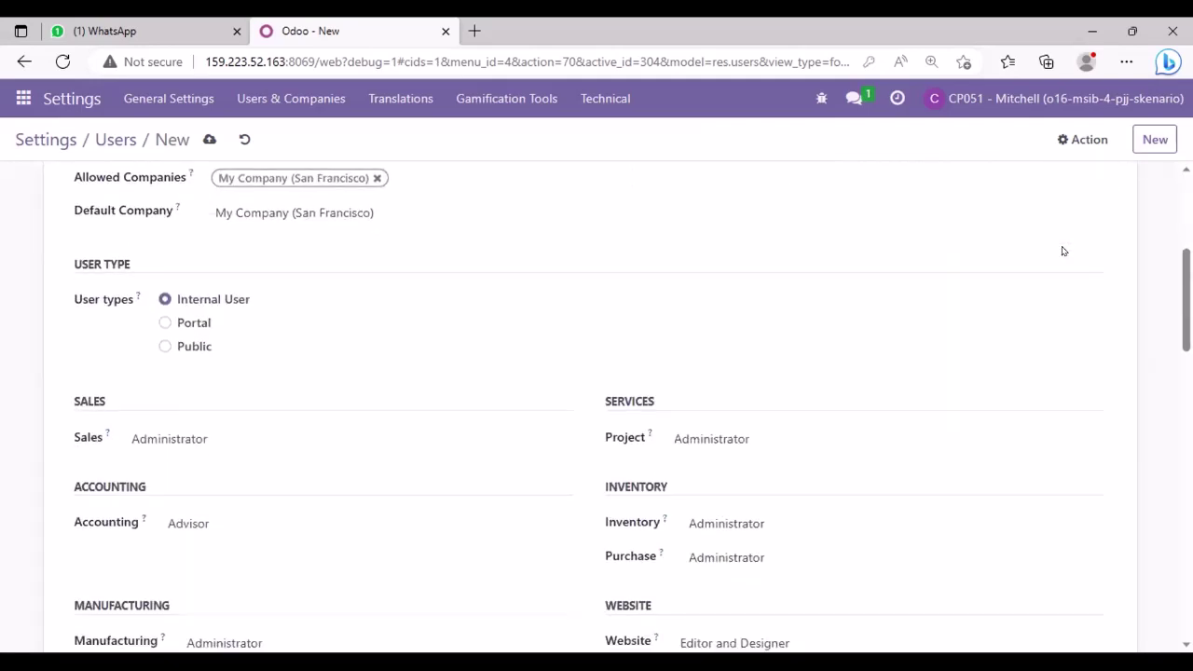
{"action": "scroll", "coordinate": [799, 333], "scroll_direction": "down", "scroll_amount": 3}
{"action": "scroll", "coordinate": [857, 232], "scroll_direction": "up", "scroll_amount": 3}
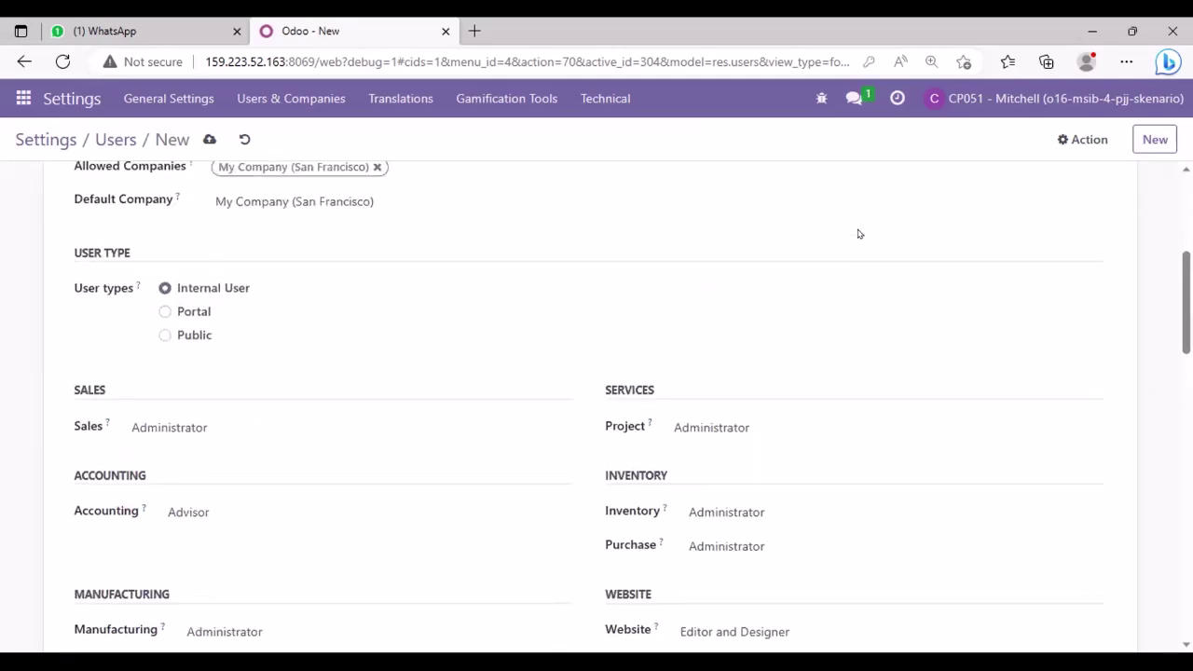
{"action": "scroll", "coordinate": [858, 233], "scroll_direction": "down", "scroll_amount": 1}
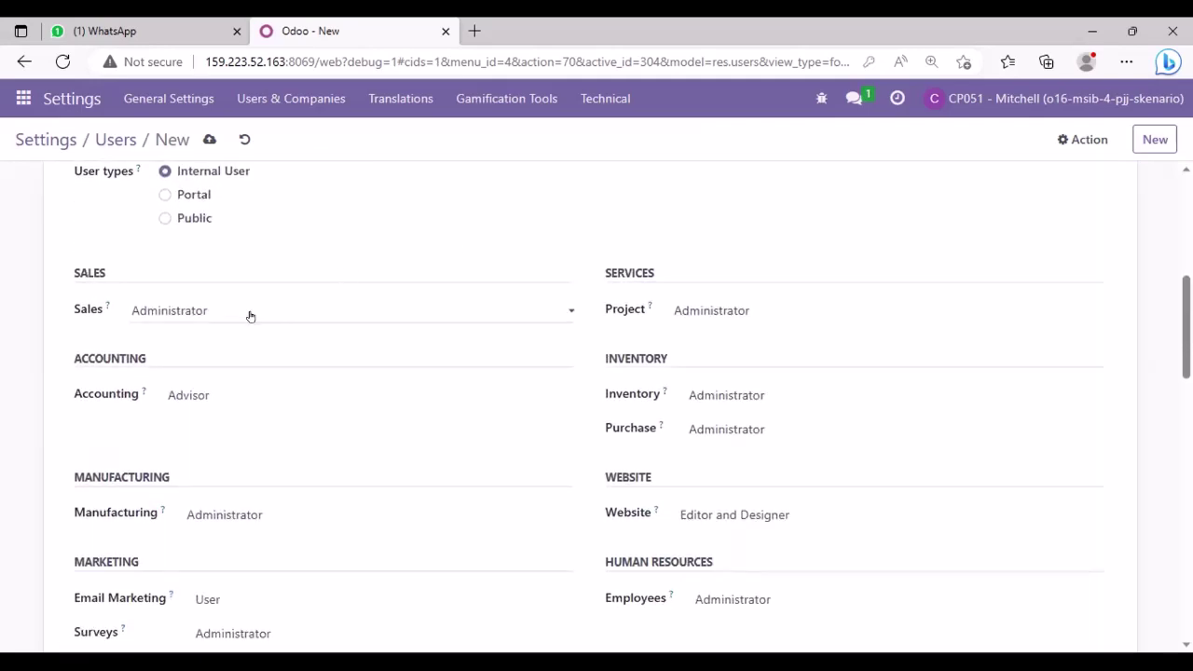
- Clear Sales, Accounting and Project access, and set Inventory and Purchase to User
{"action": "left_click", "coordinate": [178, 315]}
{"action": "left_click", "coordinate": [182, 332]}
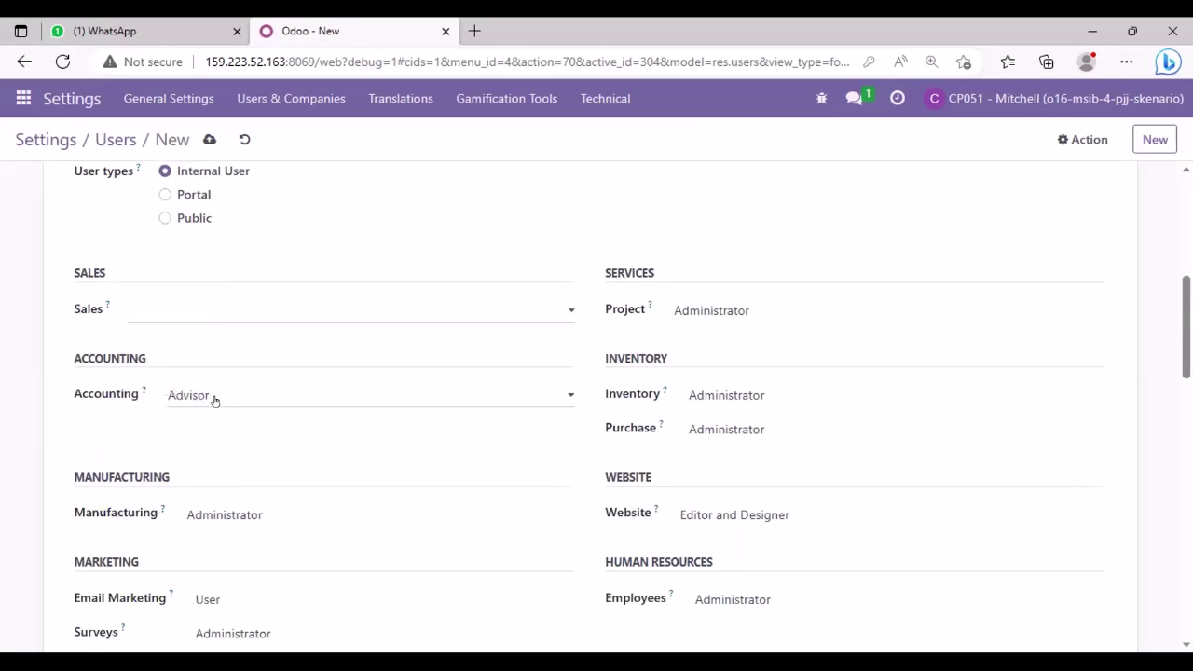
{"action": "left_click", "coordinate": [214, 399]}
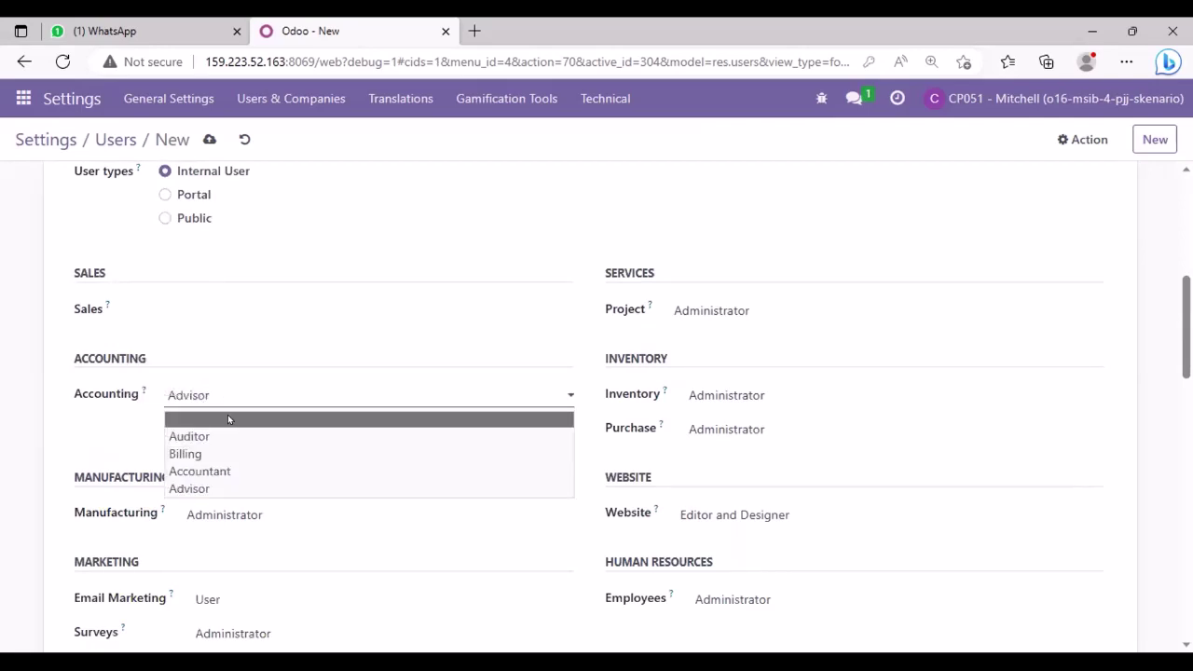
{"action": "left_click", "coordinate": [227, 419]}
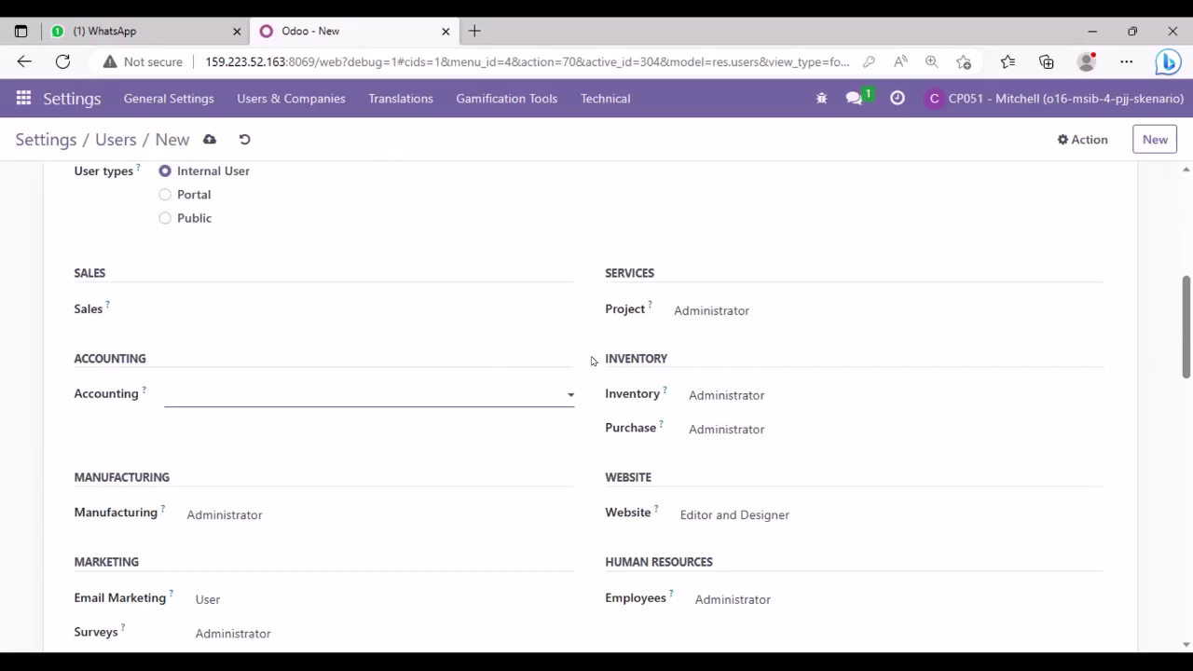
{"action": "left_click", "coordinate": [775, 309]}
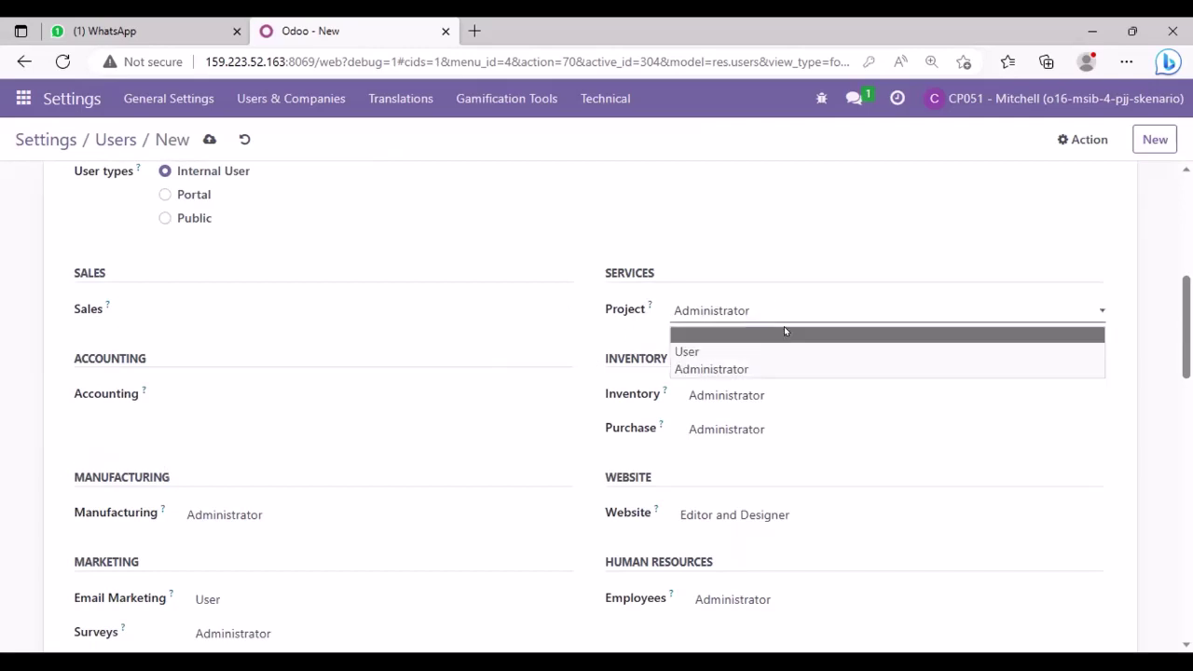
{"action": "left_click", "coordinate": [784, 332]}
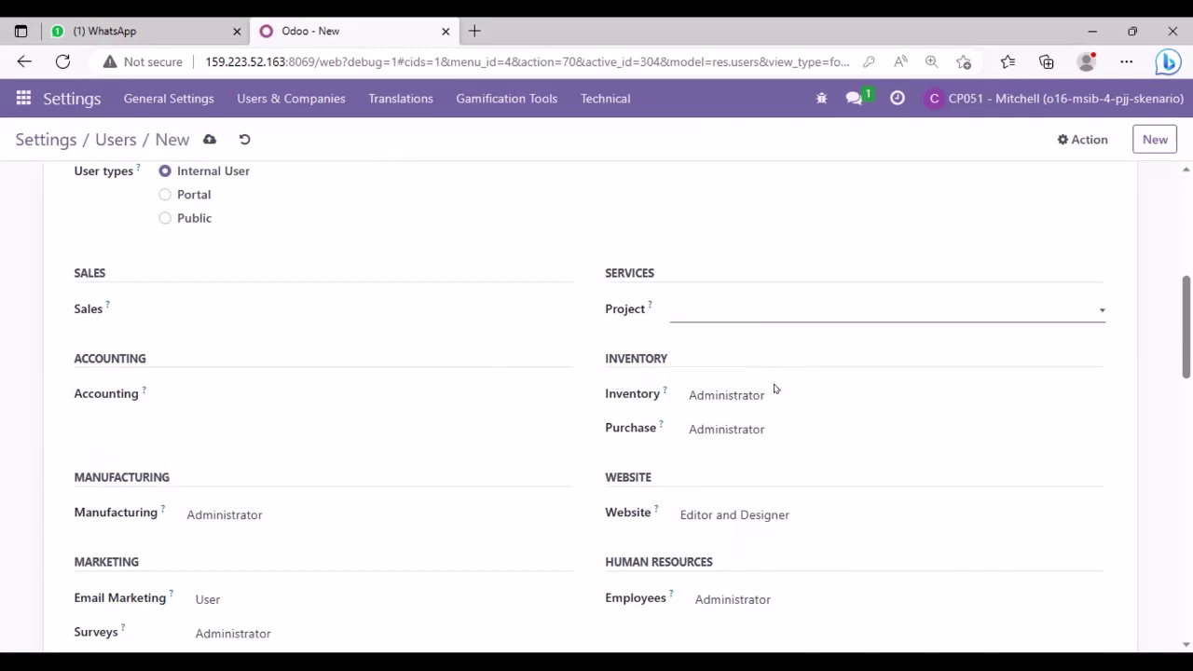
{"action": "left_click", "coordinate": [787, 400]}
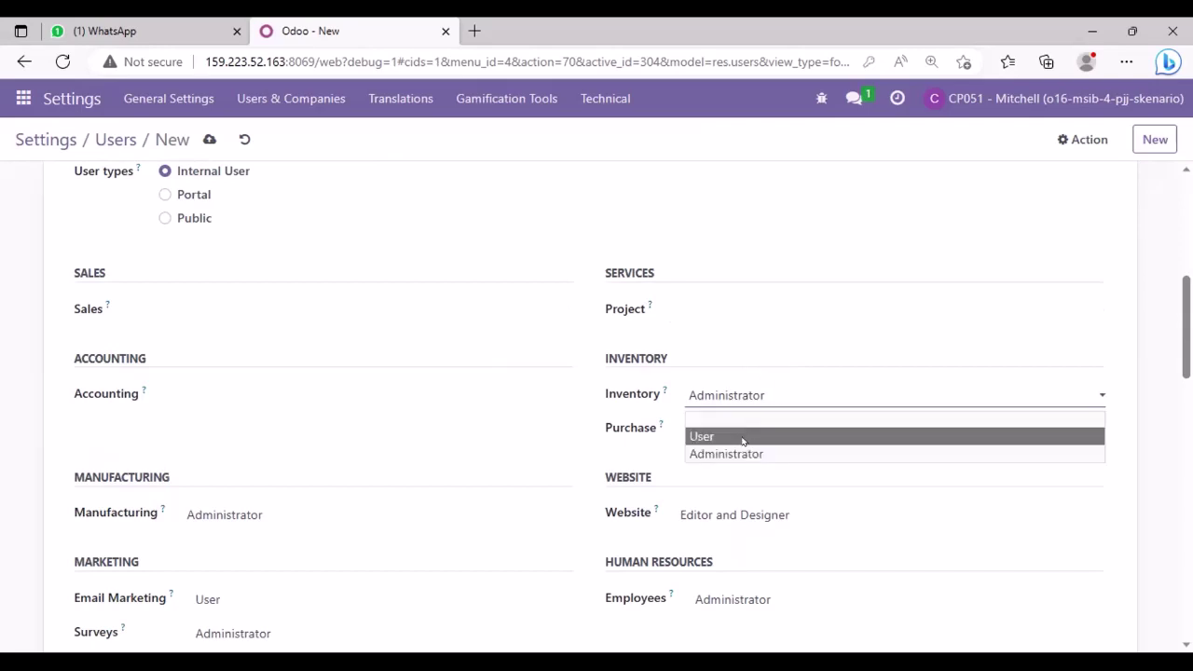
{"action": "left_click", "coordinate": [743, 438]}
{"action": "left_click", "coordinate": [788, 429]}
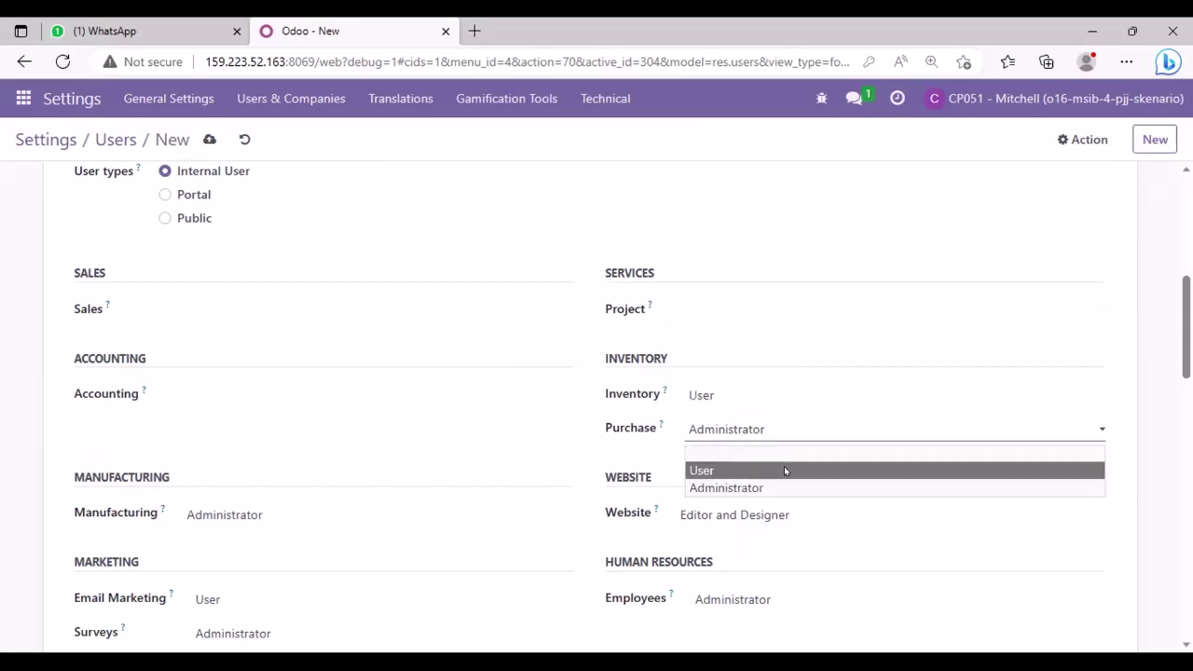
{"action": "left_click", "coordinate": [784, 470]}
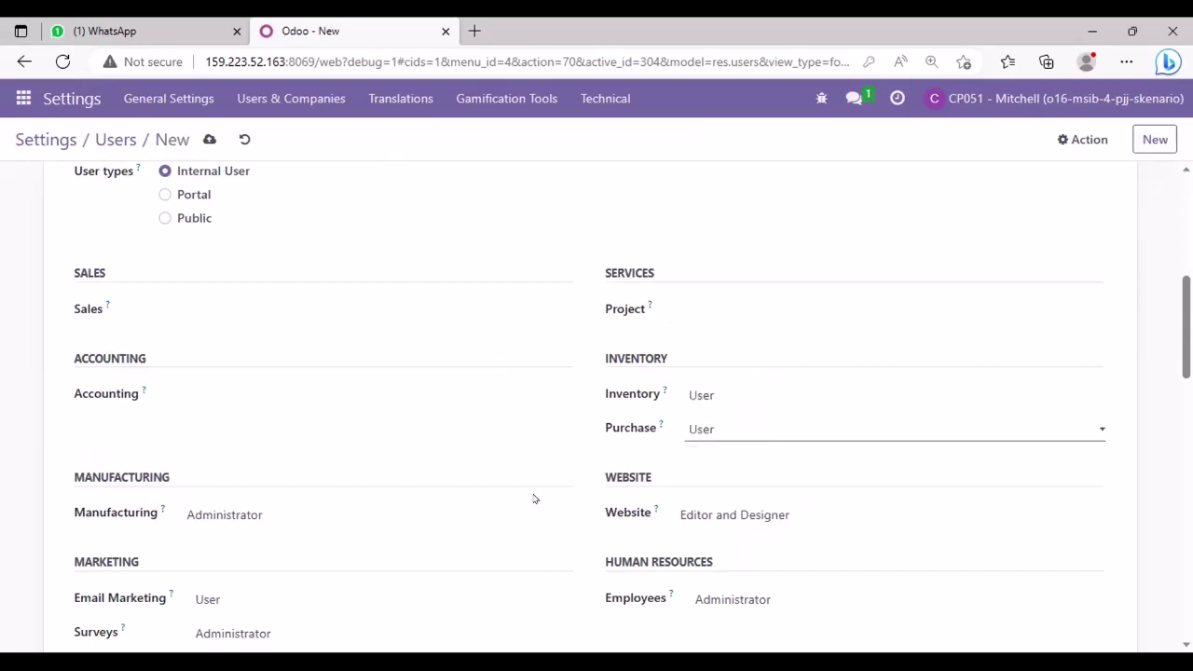
- Clear the Manufacturing, Website, Email Marketing, Surveys and Employees access rights
{"action": "left_click", "coordinate": [273, 514]}
{"action": "left_click", "coordinate": [287, 536]}
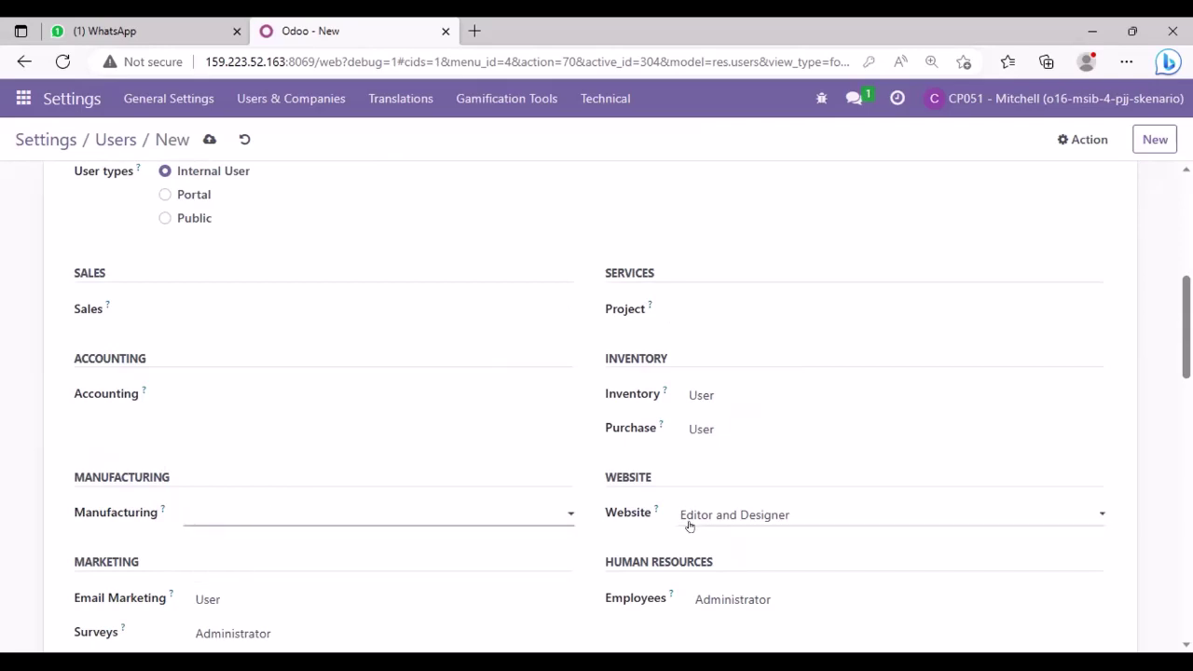
{"action": "left_click", "coordinate": [693, 519]}
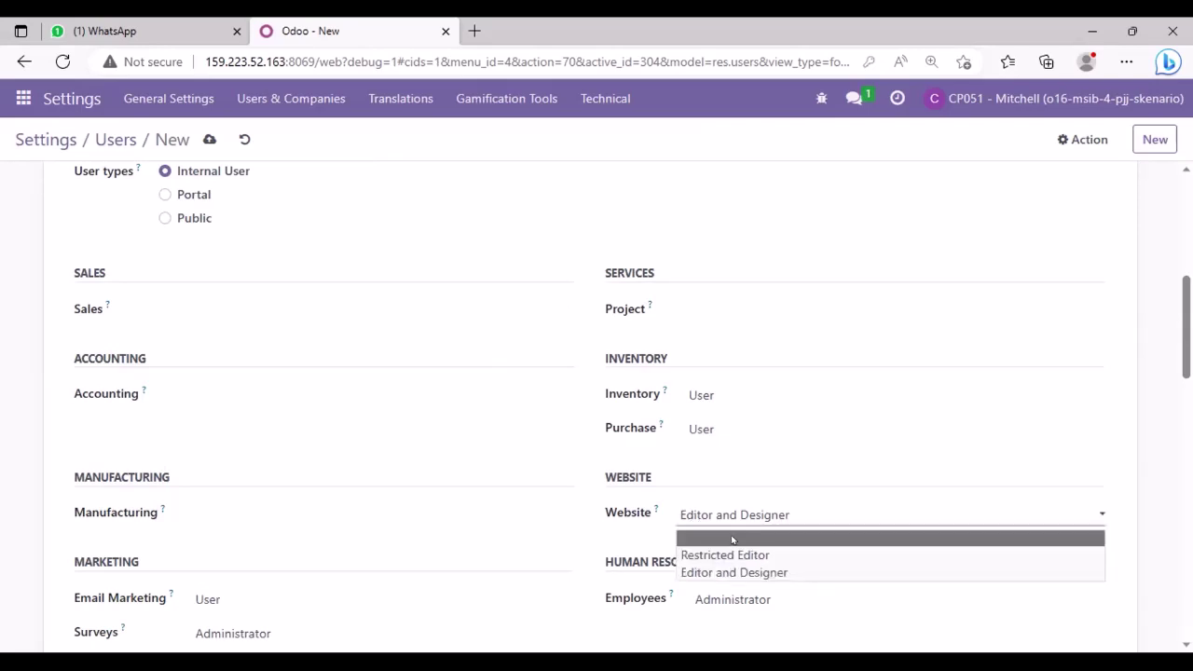
{"action": "left_click", "coordinate": [732, 539]}
{"action": "scroll", "coordinate": [833, 429], "scroll_direction": "down", "scroll_amount": 5}
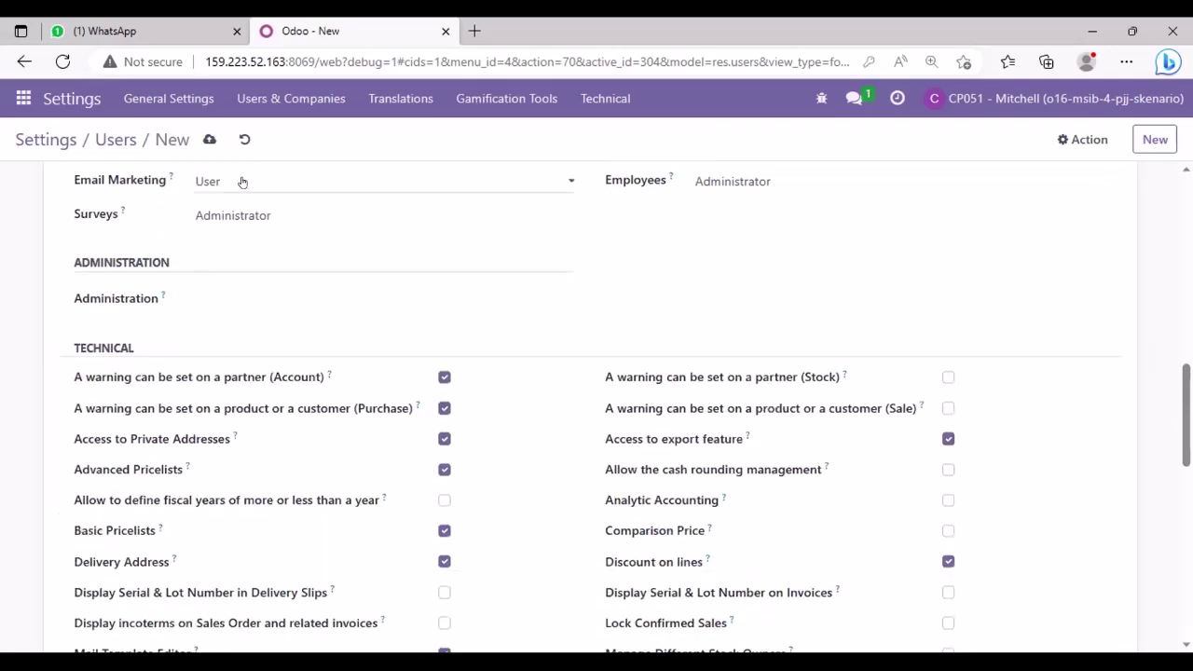
{"action": "left_click", "coordinate": [242, 182]}
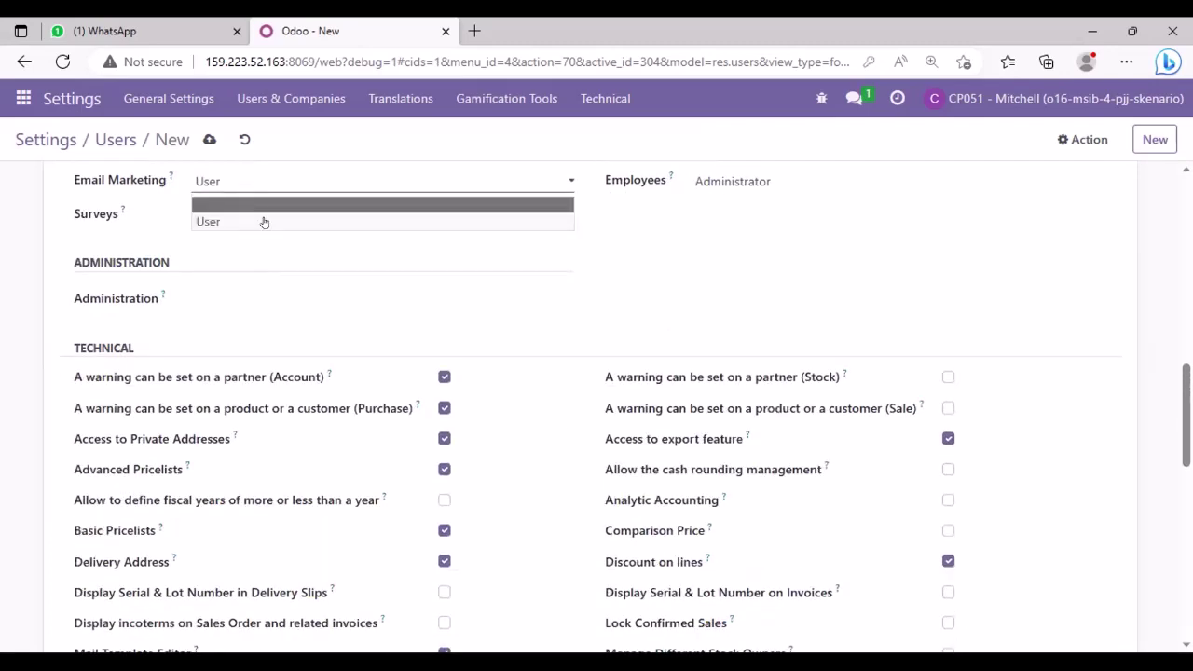
{"action": "left_click", "coordinate": [259, 206]}
{"action": "left_click", "coordinate": [279, 215]}
{"action": "left_click", "coordinate": [282, 240]}
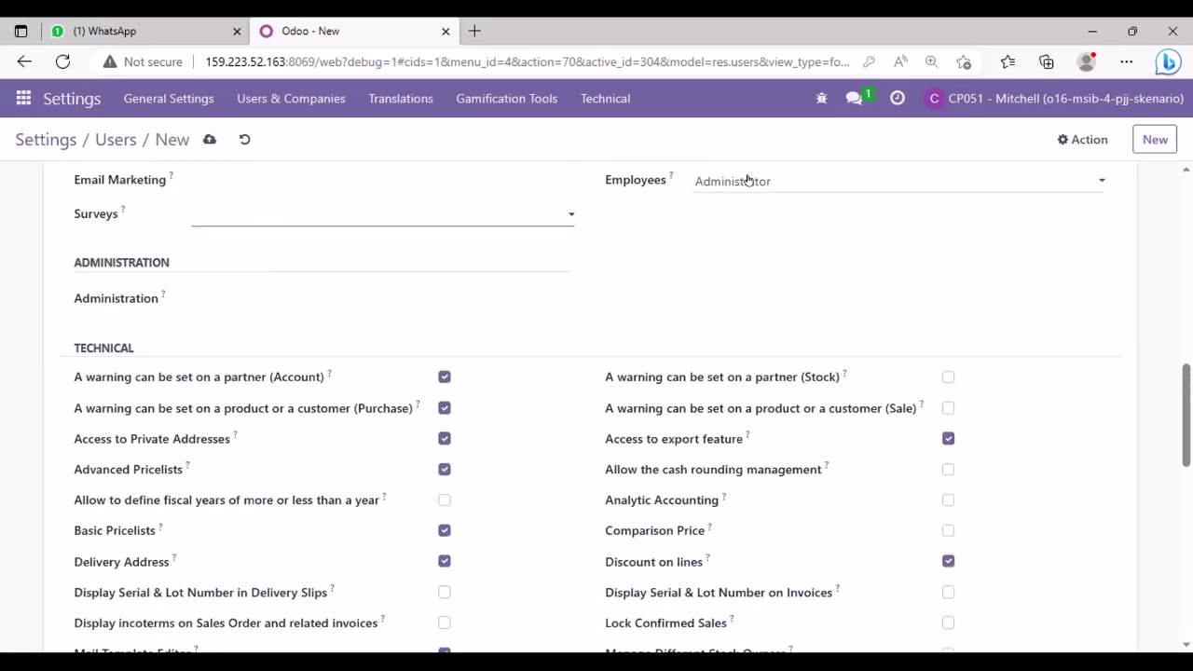
{"action": "left_click", "coordinate": [747, 180]}
{"action": "left_click", "coordinate": [744, 201]}
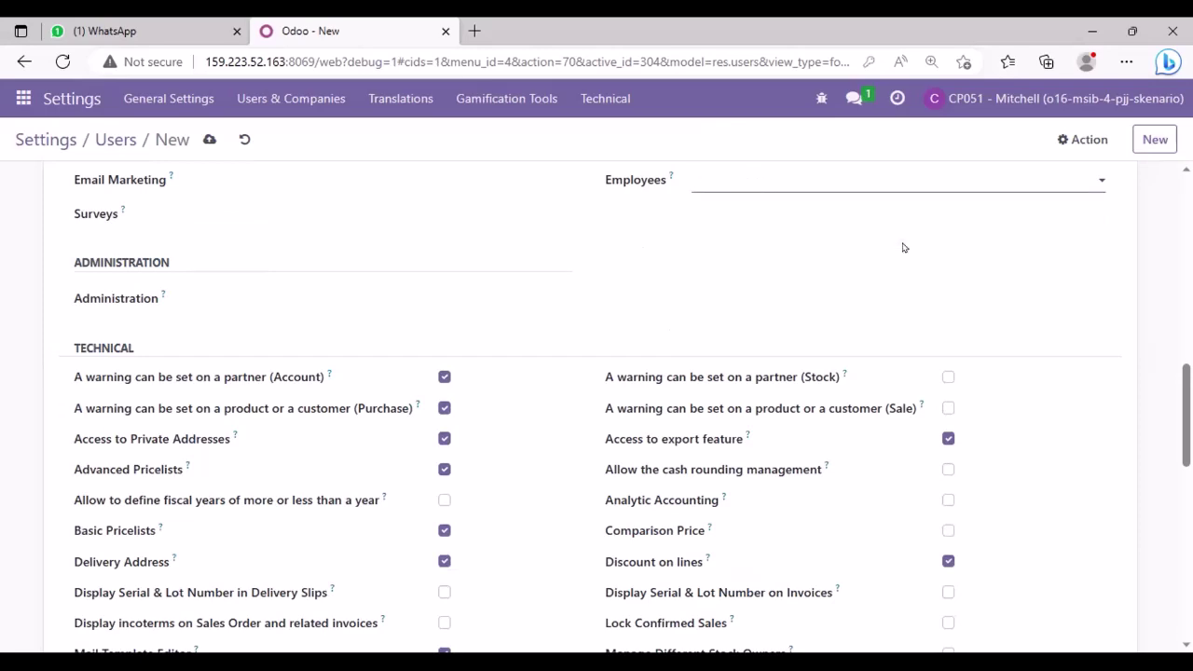
{"action": "scroll", "coordinate": [902, 247], "scroll_direction": "up", "scroll_amount": 7}
{"action": "scroll", "coordinate": [903, 247], "scroll_direction": "down", "scroll_amount": 2}
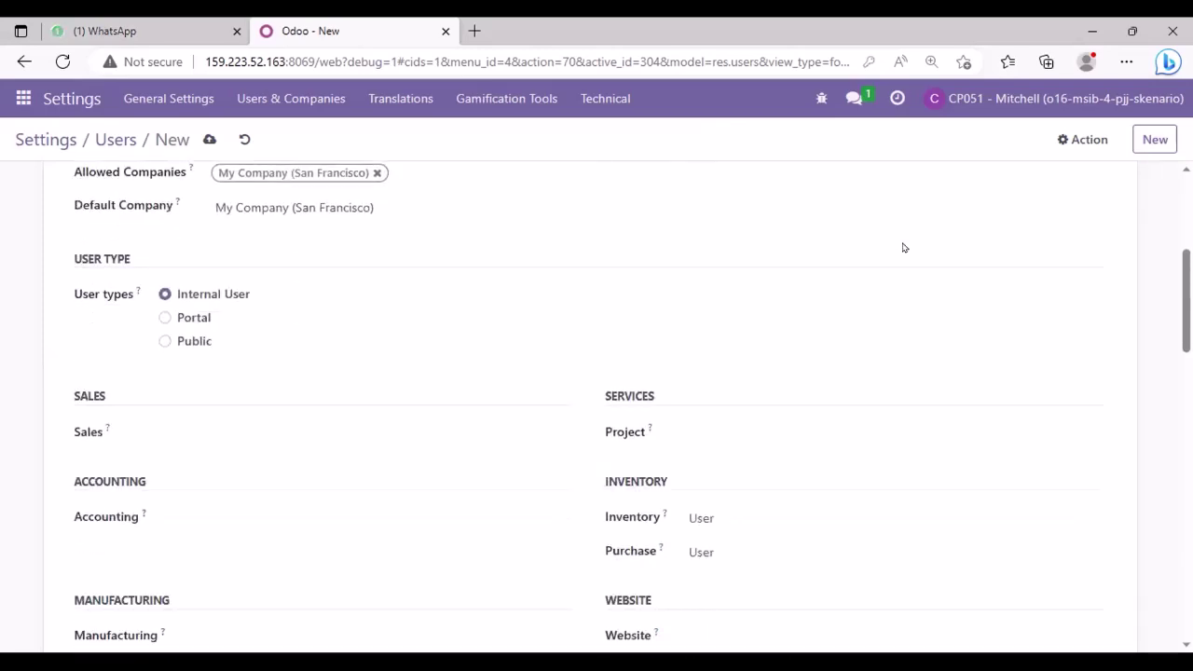
- Leave the new user's form and return to the Users list via the breadcrumb
{"action": "scroll", "coordinate": [902, 247], "scroll_direction": "up", "scroll_amount": 4}
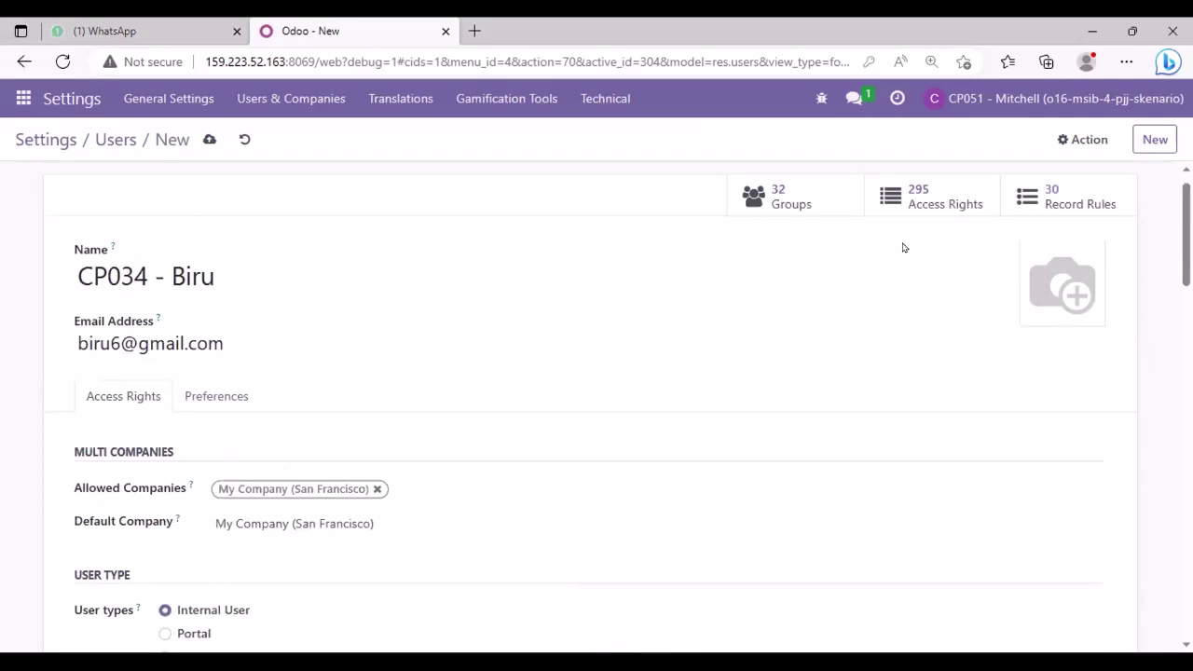
{"action": "scroll", "coordinate": [902, 247], "scroll_direction": "up", "scroll_amount": 1}
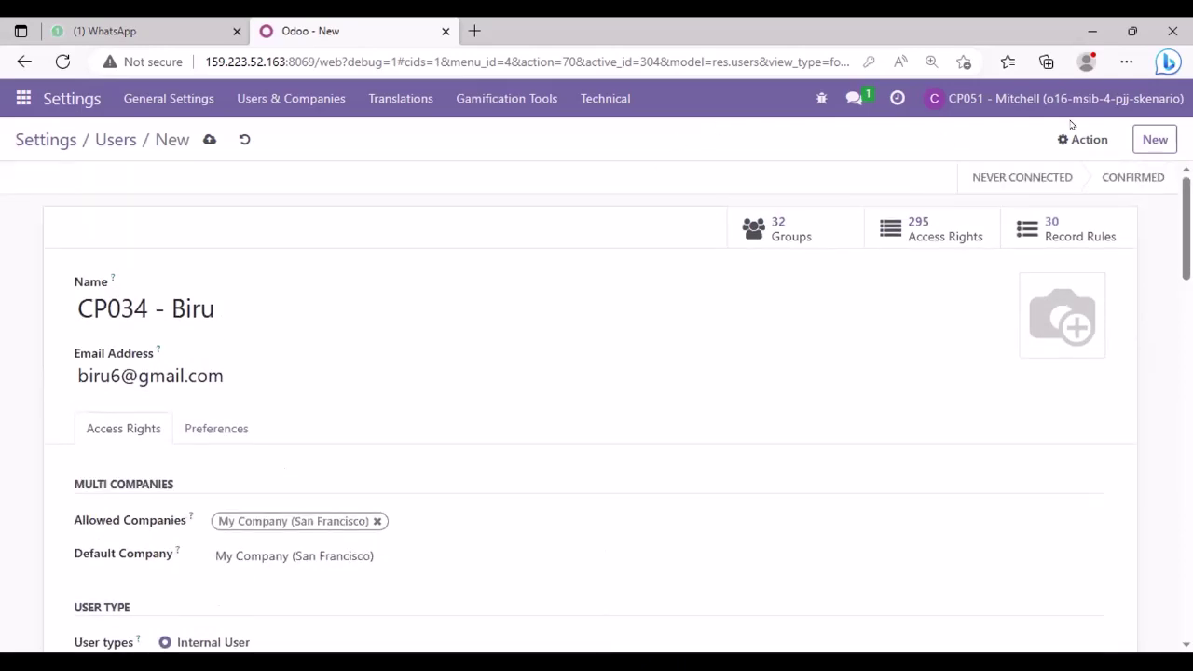
{"action": "left_click", "coordinate": [1096, 140]}
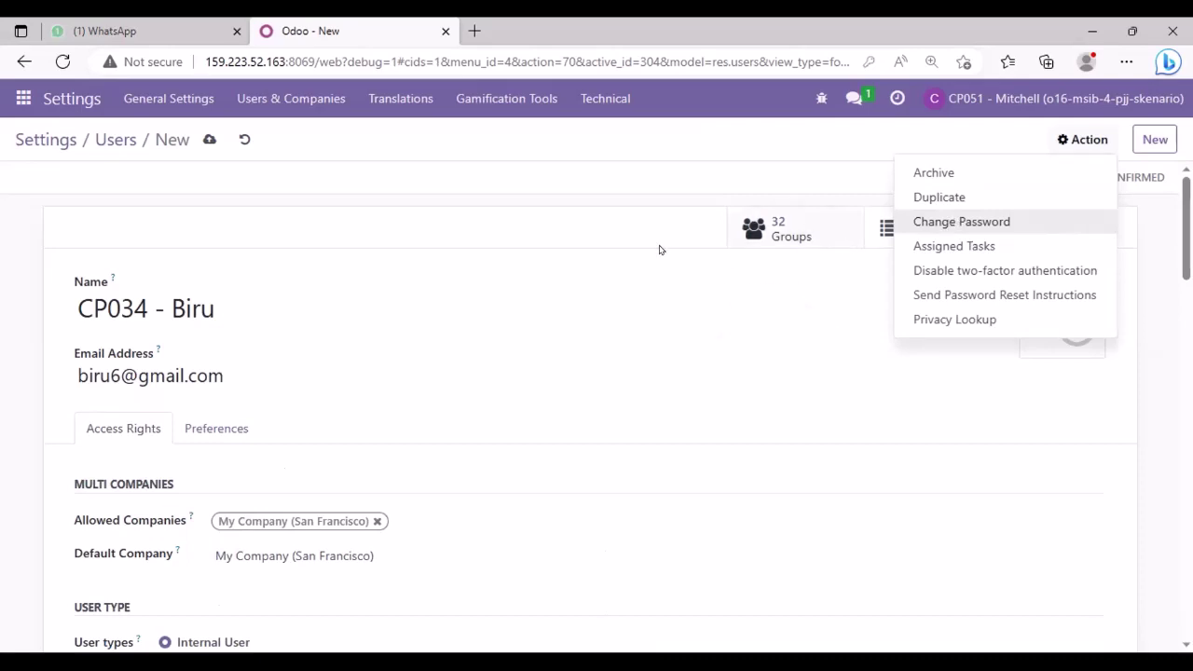
{"action": "left_click", "coordinate": [496, 204]}
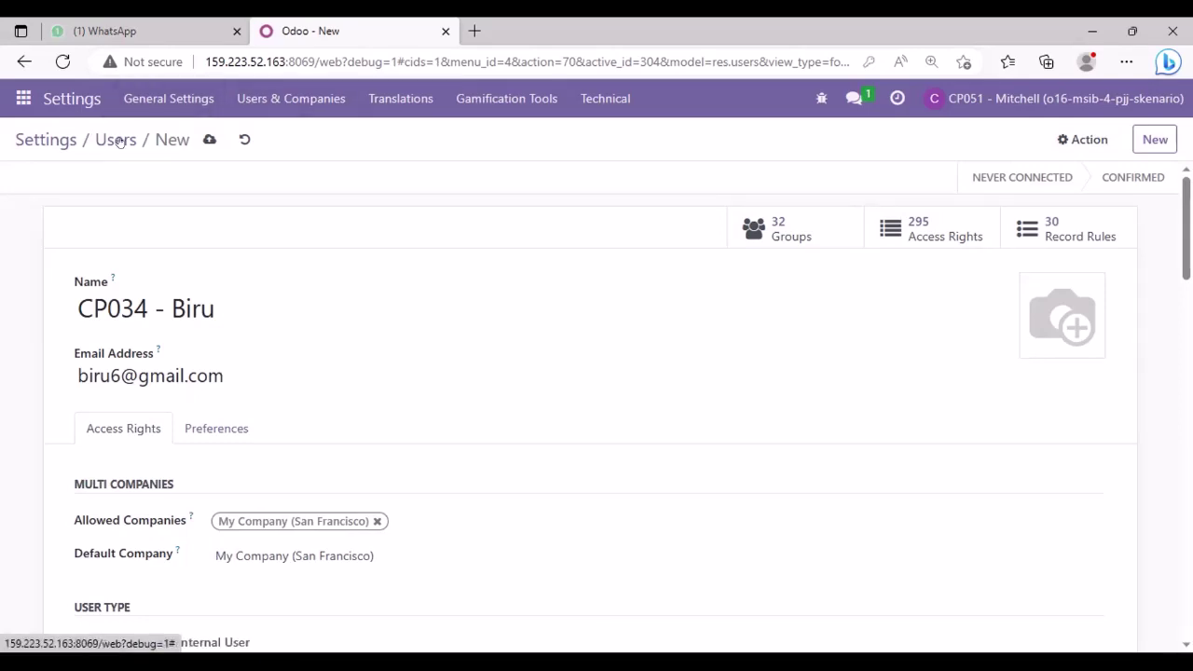
{"action": "left_click", "coordinate": [116, 139]}
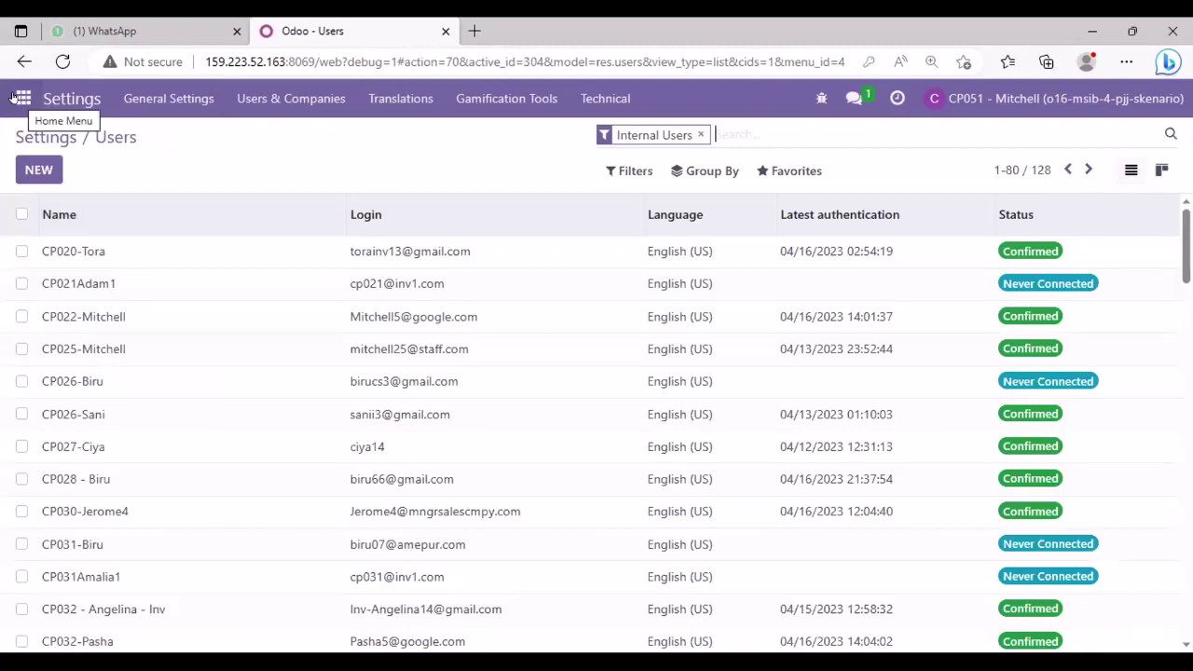
- View the Purchase settings page, then switch over to the Discuss app
{"action": "left_click", "coordinate": [20, 98]}
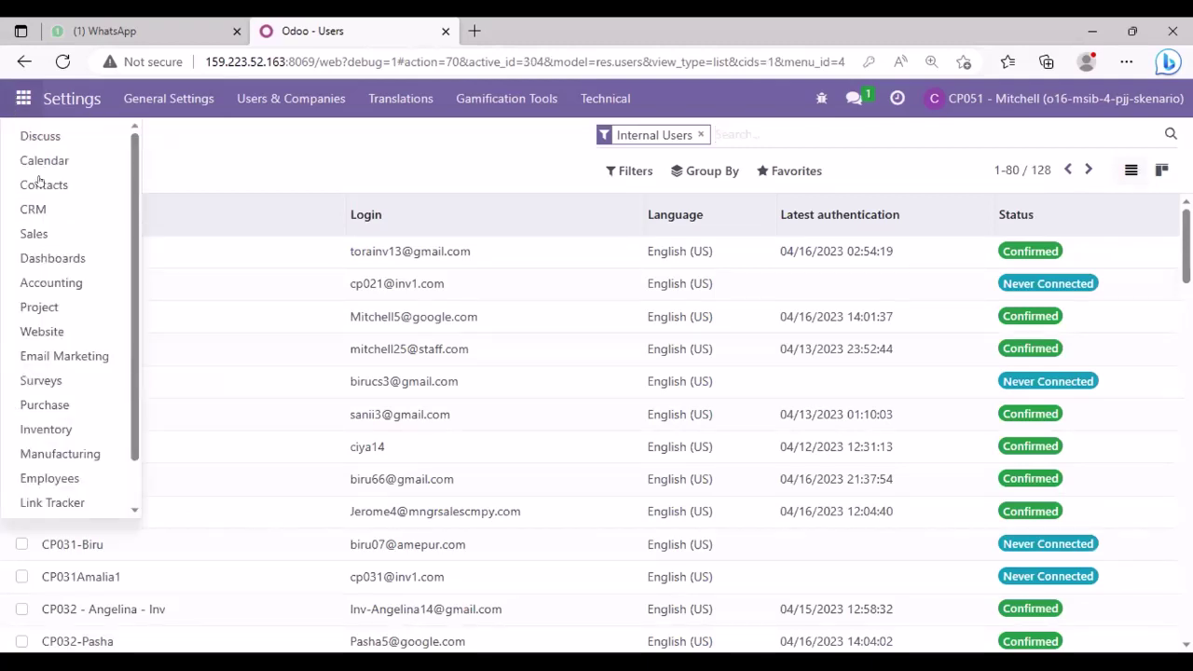
{"action": "left_click", "coordinate": [72, 407]}
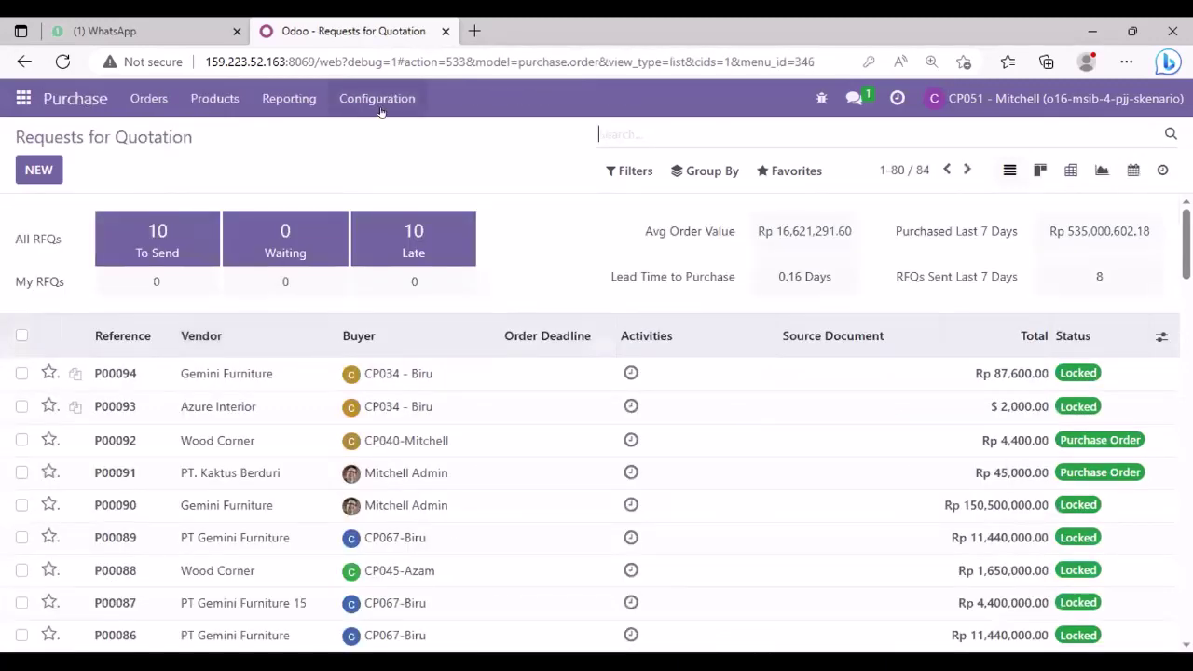
{"action": "left_click", "coordinate": [361, 97]}
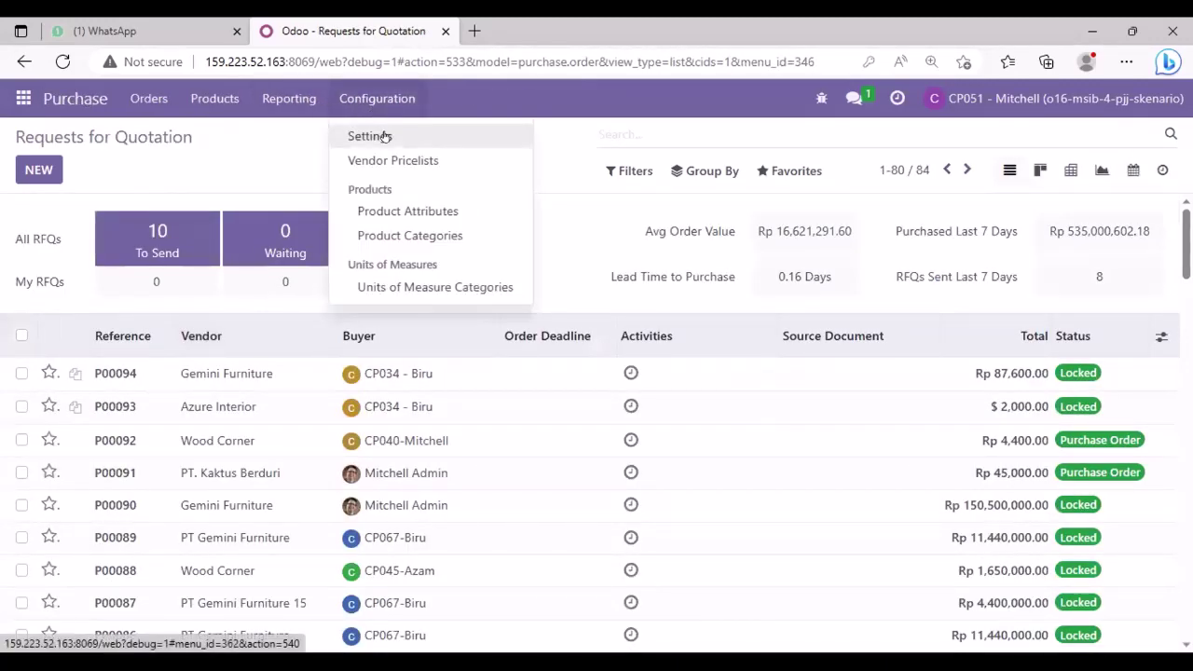
{"action": "left_click", "coordinate": [385, 136]}
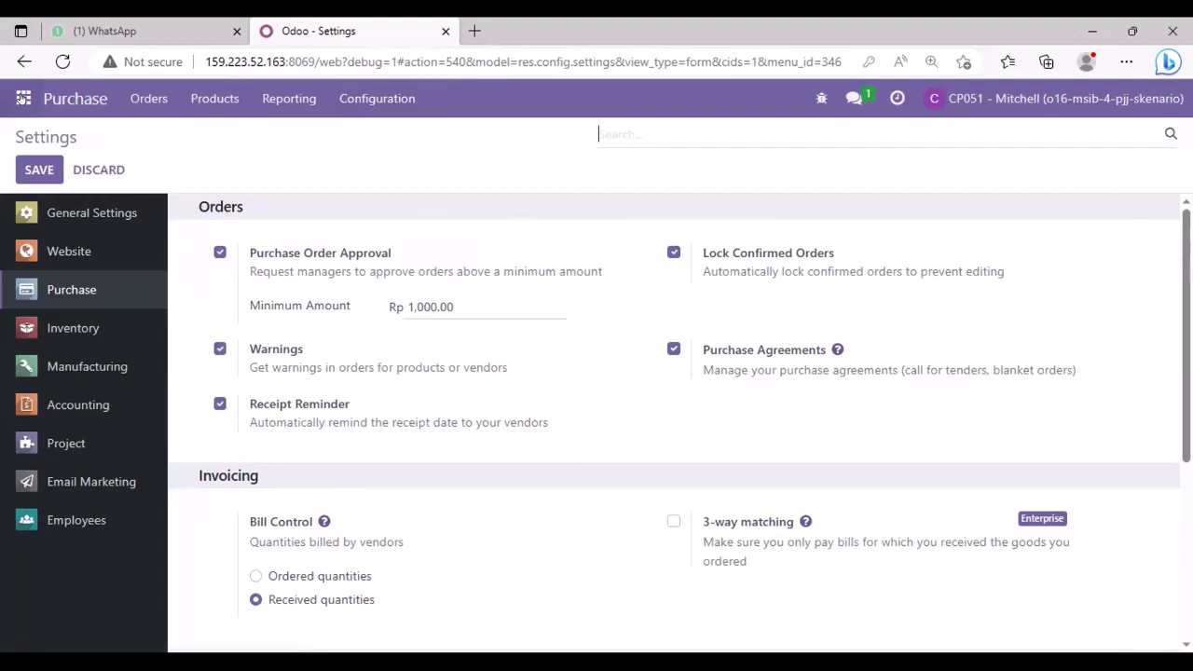
{"action": "left_click", "coordinate": [22, 98]}
{"action": "left_click", "coordinate": [38, 133]}
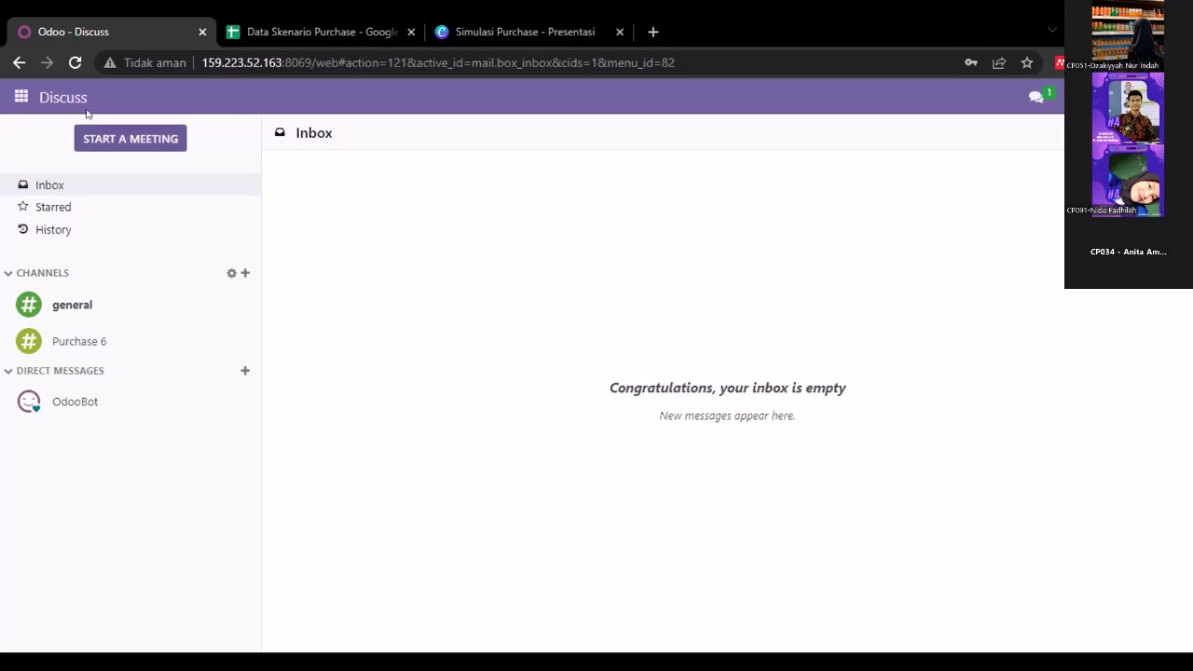
- Go to the Purchase app and start a blank request for quotation
{"action": "left_click", "coordinate": [21, 97]}
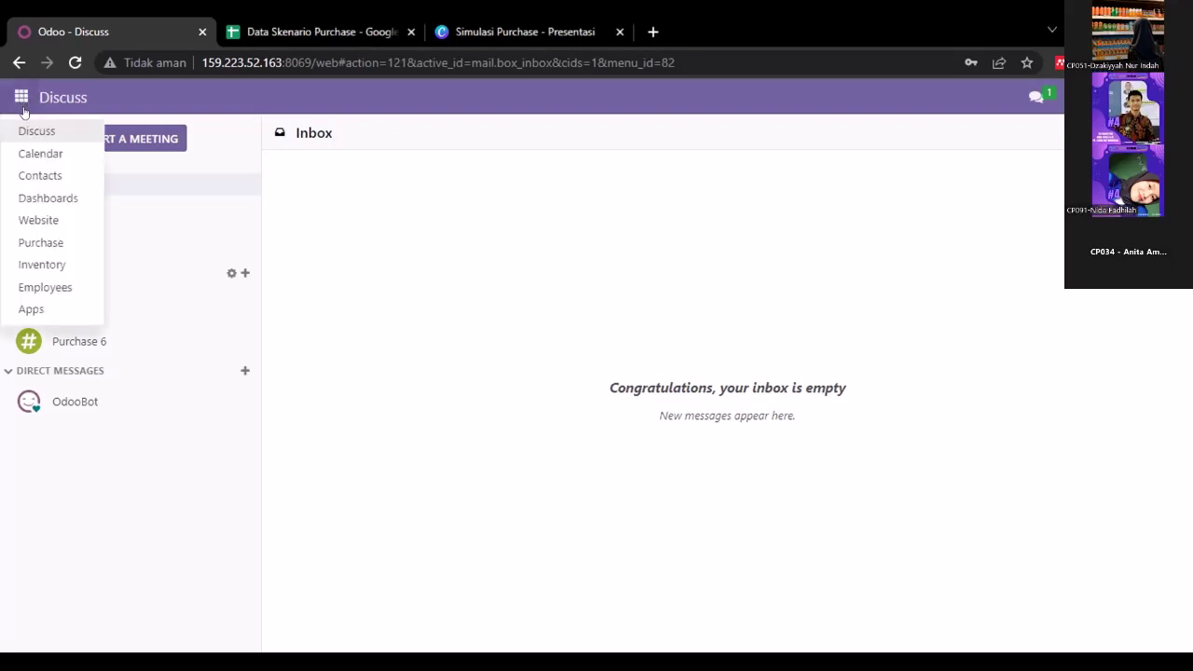
{"action": "left_click", "coordinate": [50, 249]}
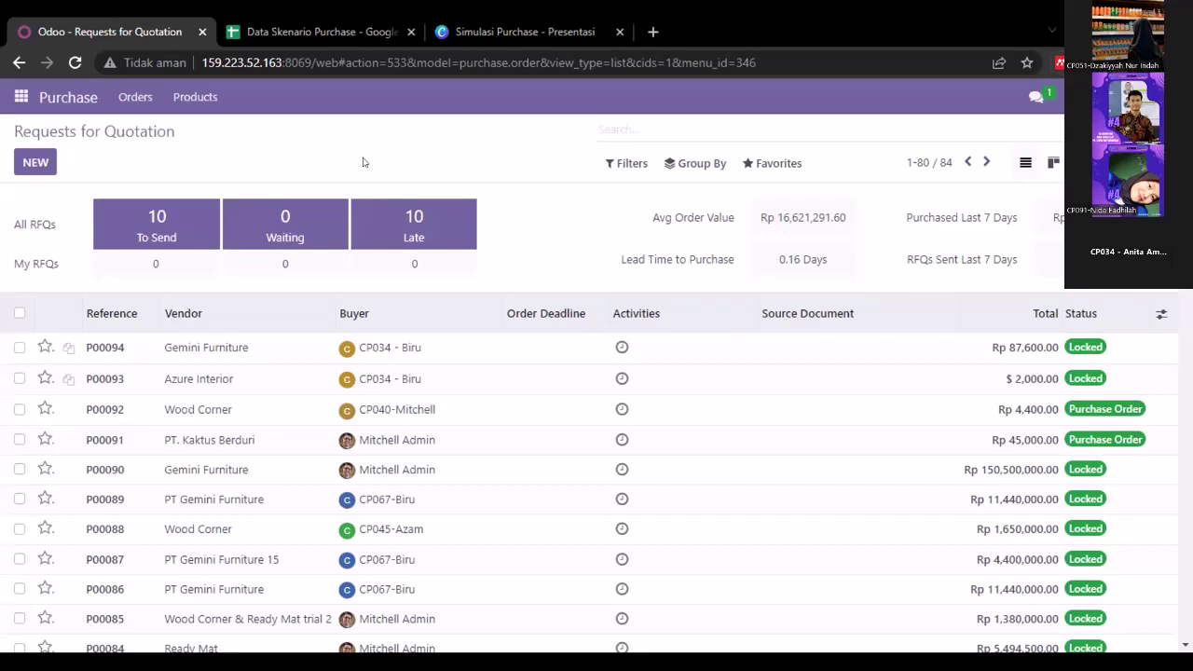
{"action": "left_click", "coordinate": [36, 156]}
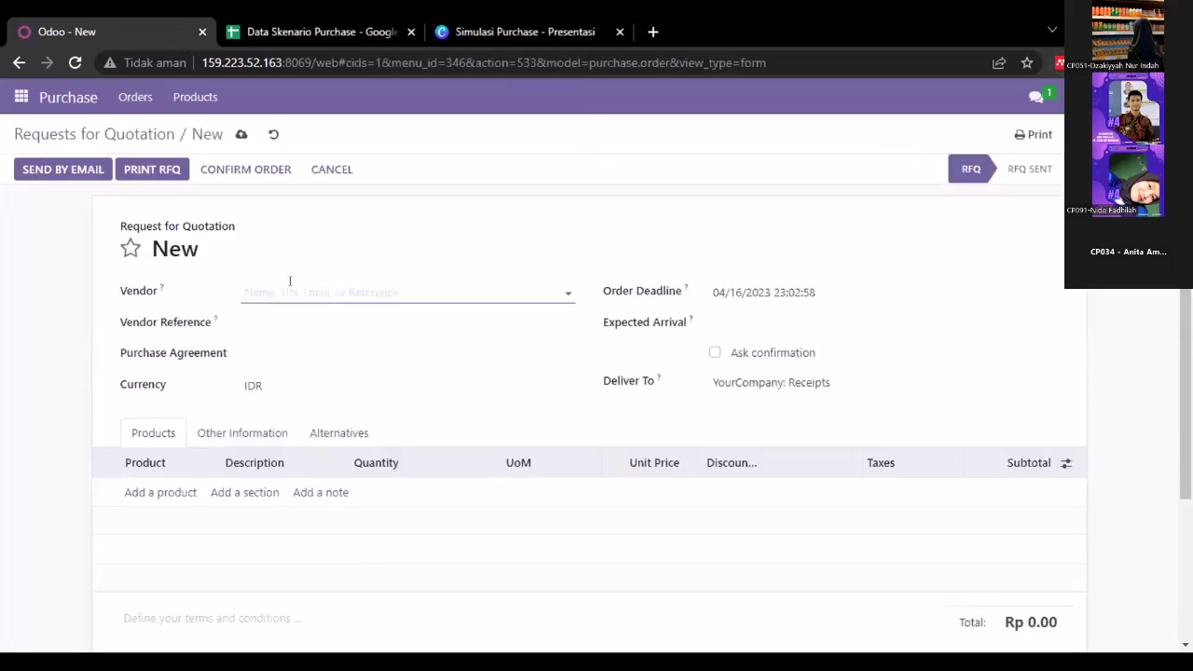
- Set the RFQ's vendor to Azure Interior and its expected arrival to the 17th
{"action": "left_click", "coordinate": [290, 281]}
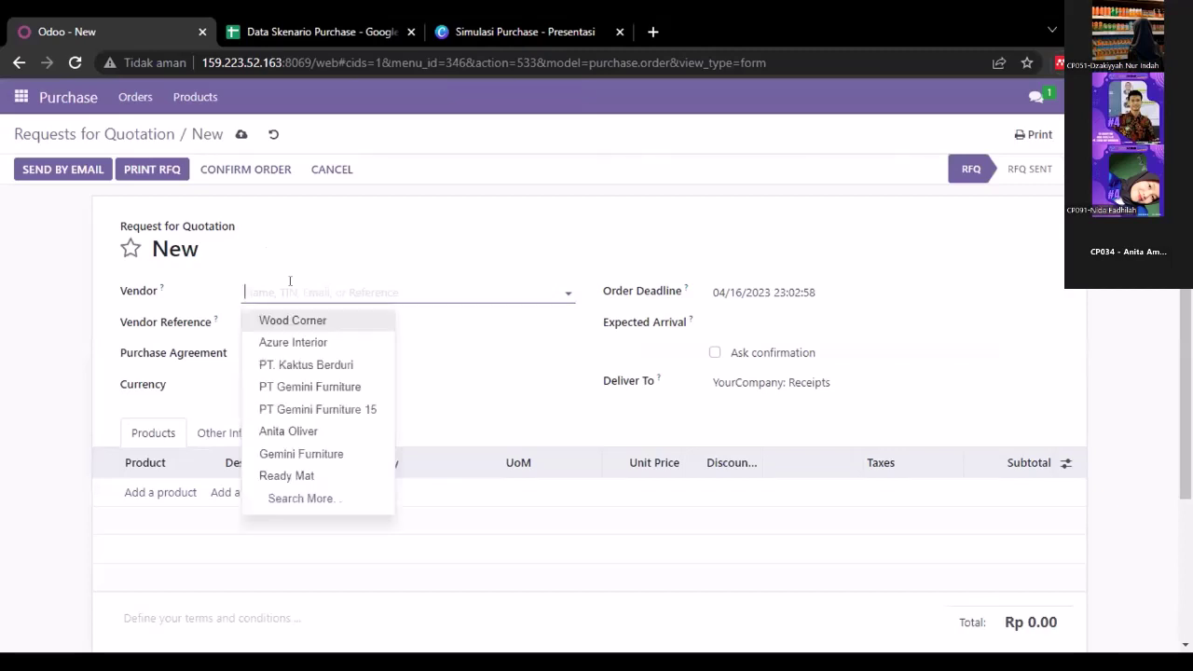
{"action": "left_click", "coordinate": [289, 342]}
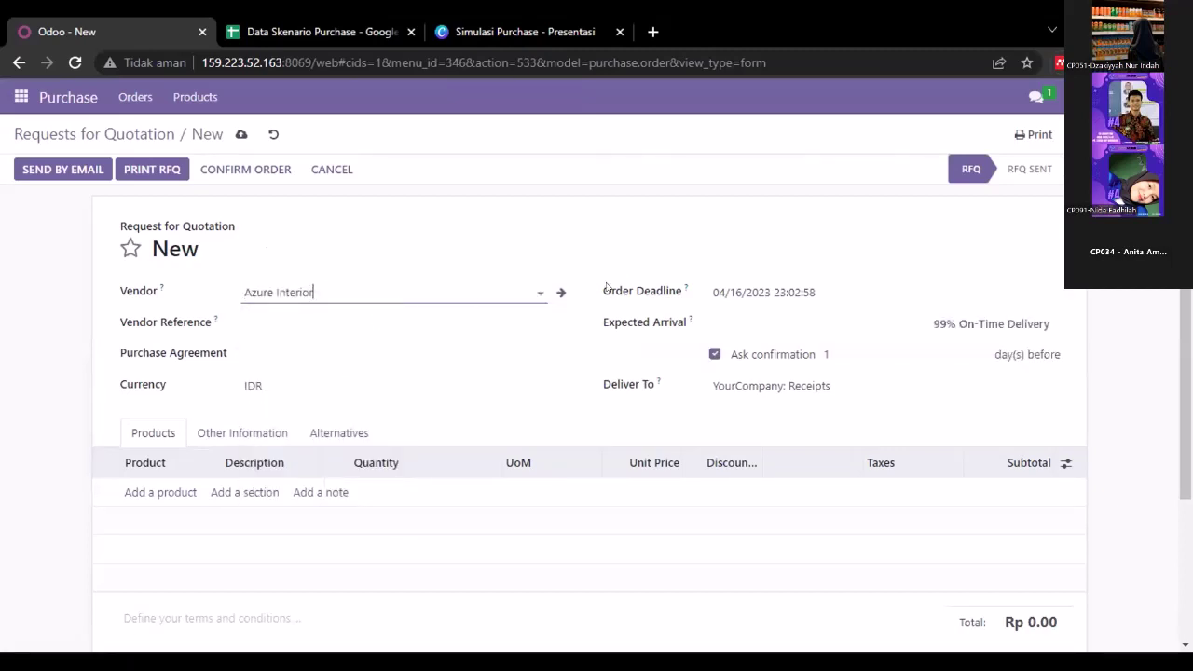
{"action": "left_click", "coordinate": [737, 320]}
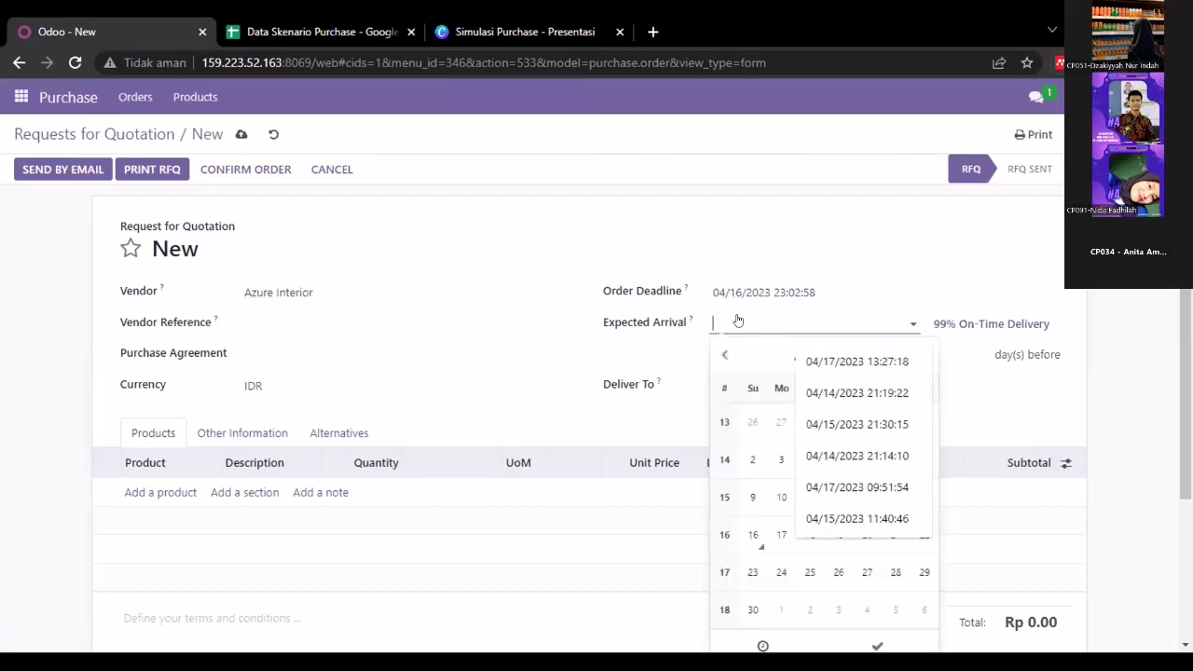
{"action": "left_click", "coordinate": [779, 536]}
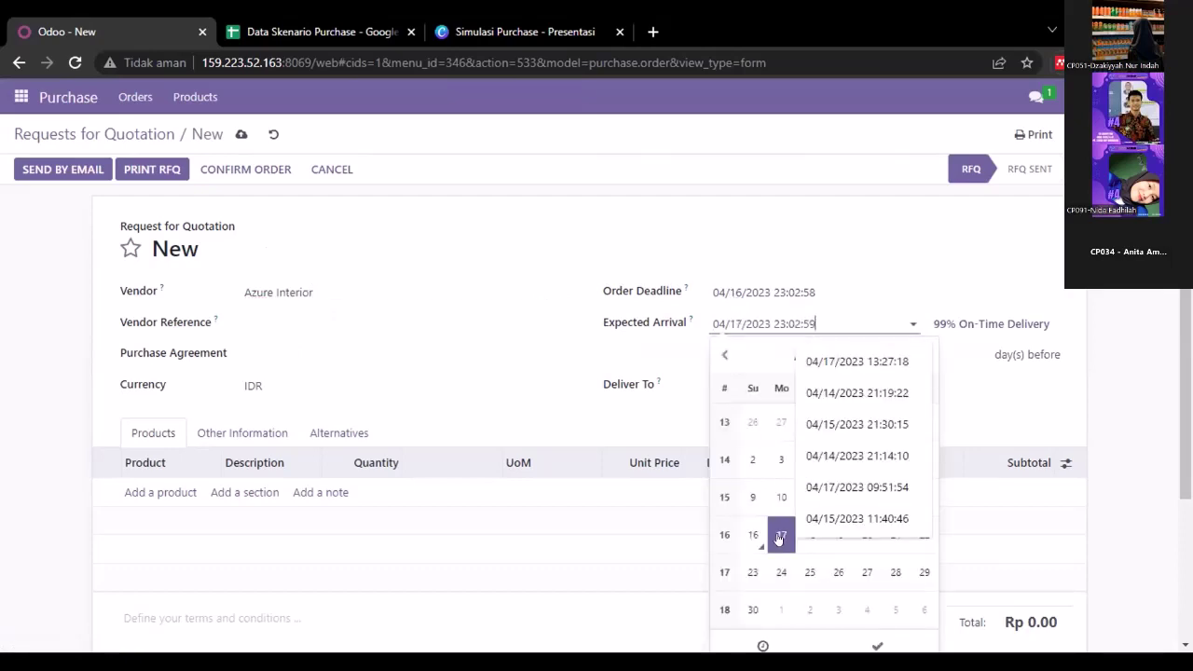
{"action": "left_click", "coordinate": [867, 642]}
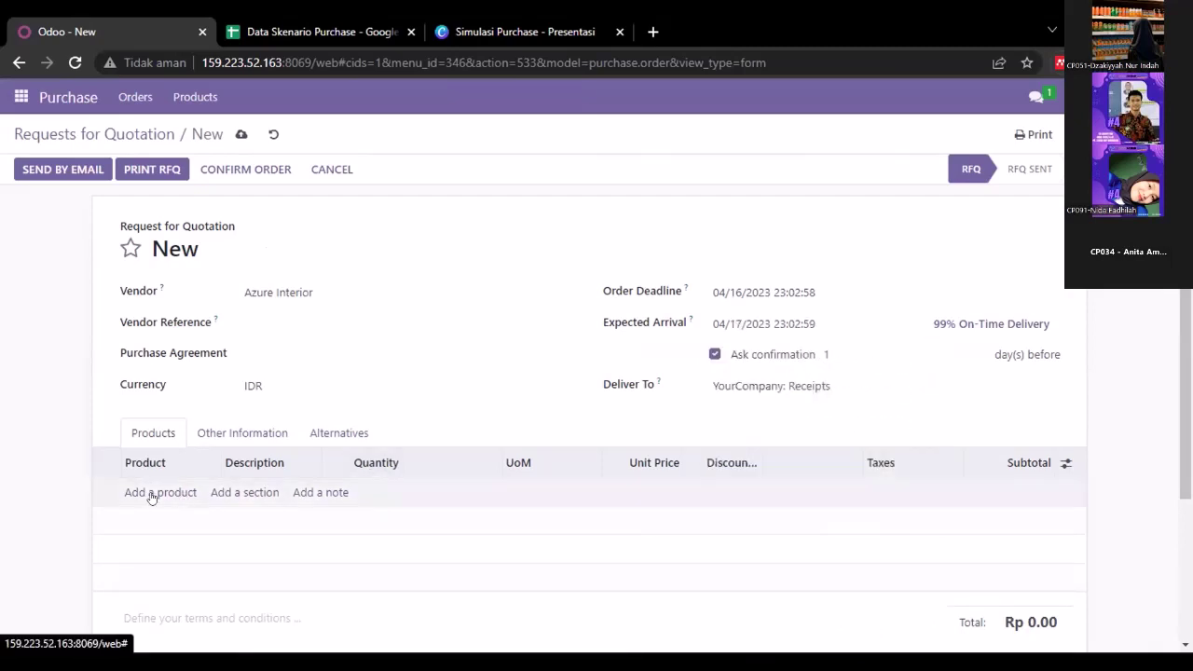
- Add 100 units of [FURN_0269] Individual Workplace at 20.00, totalling Rp 2,000.00
{"action": "left_click", "coordinate": [151, 494]}
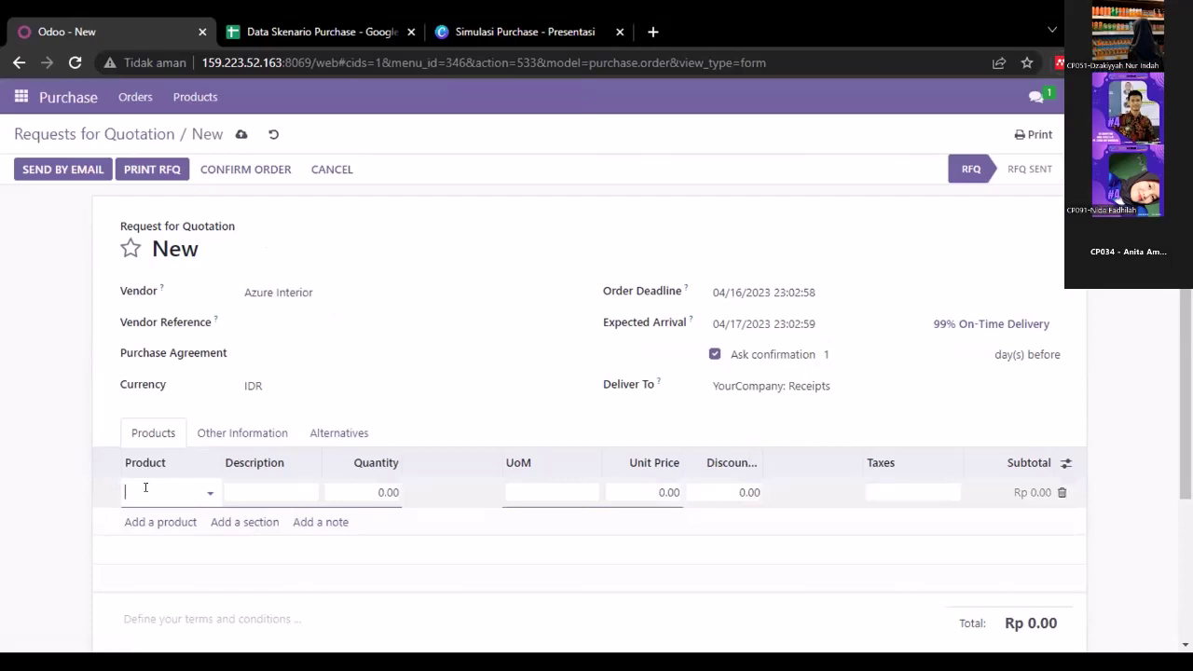
{"action": "left_click", "coordinate": [145, 487]}
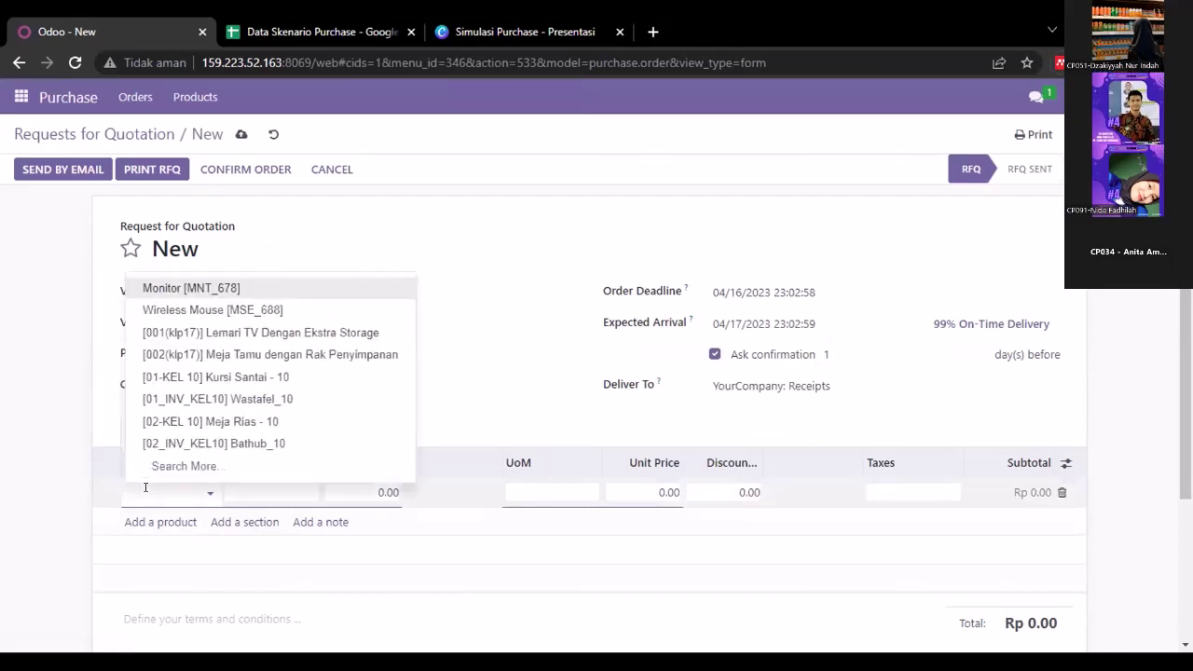
{"action": "type", "text": "ind"}
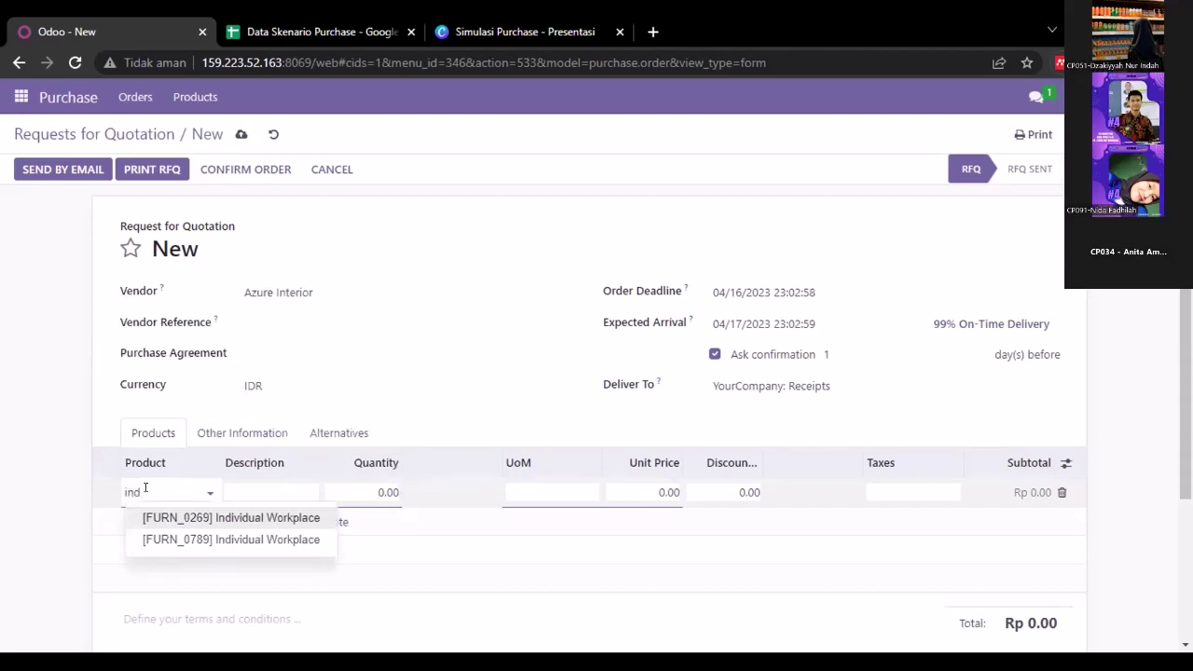
{"action": "left_click", "coordinate": [149, 518]}
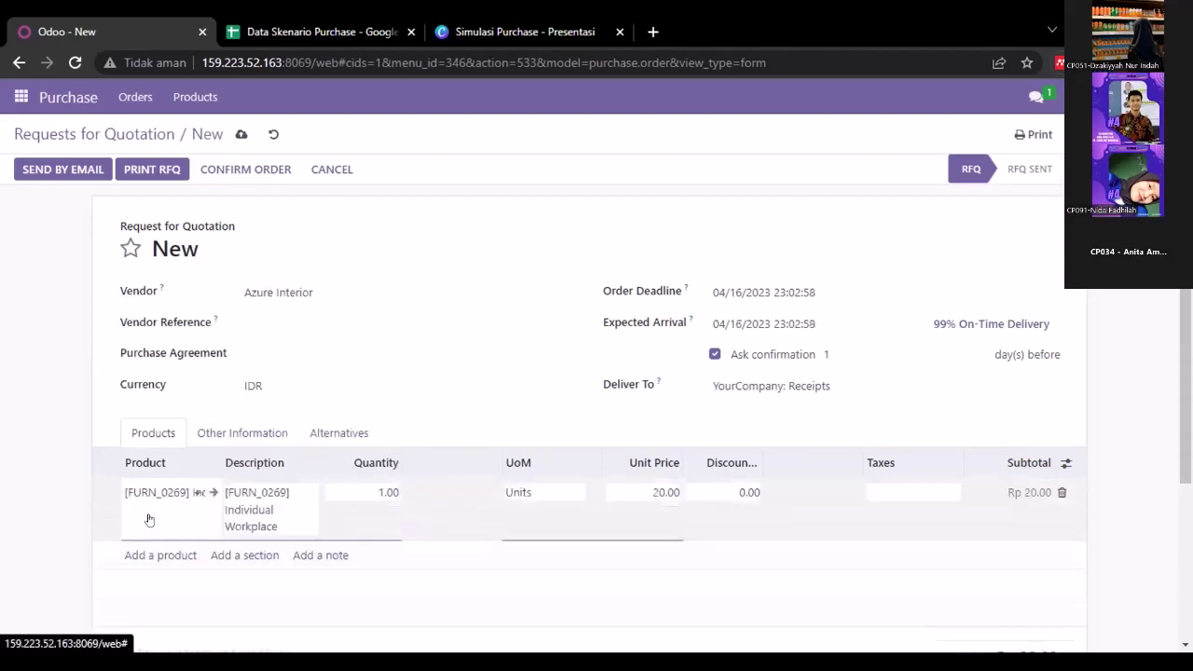
{"action": "left_click", "coordinate": [383, 491]}
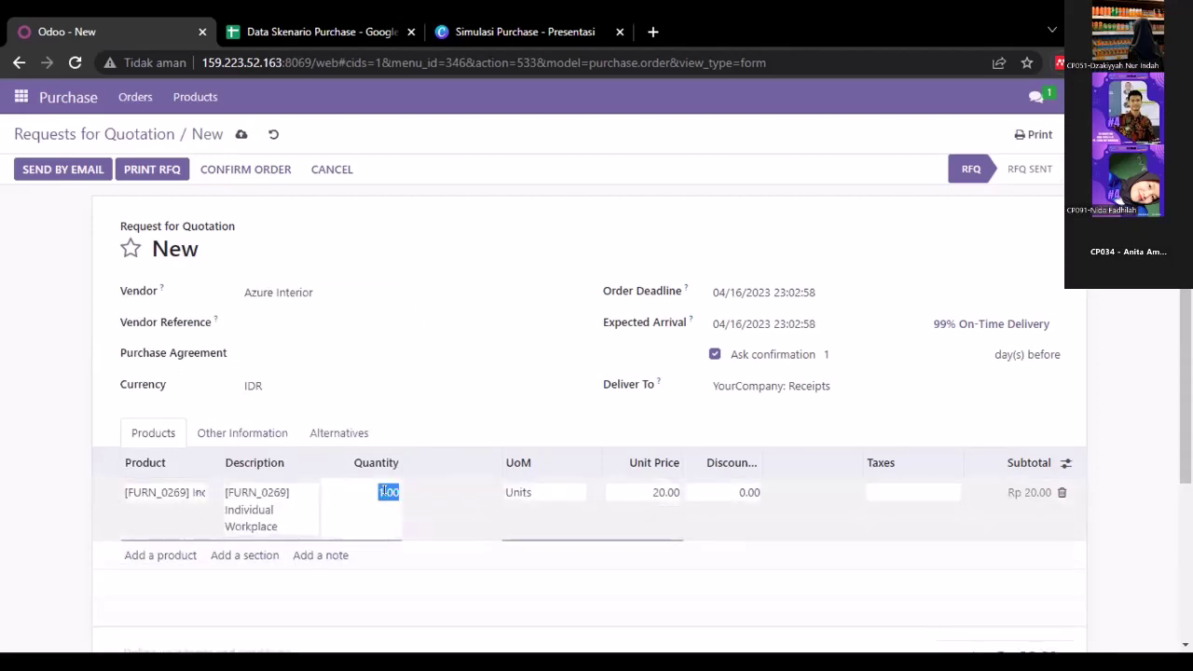
{"action": "type", "text": "100"}
{"action": "key", "text": "Tab"}
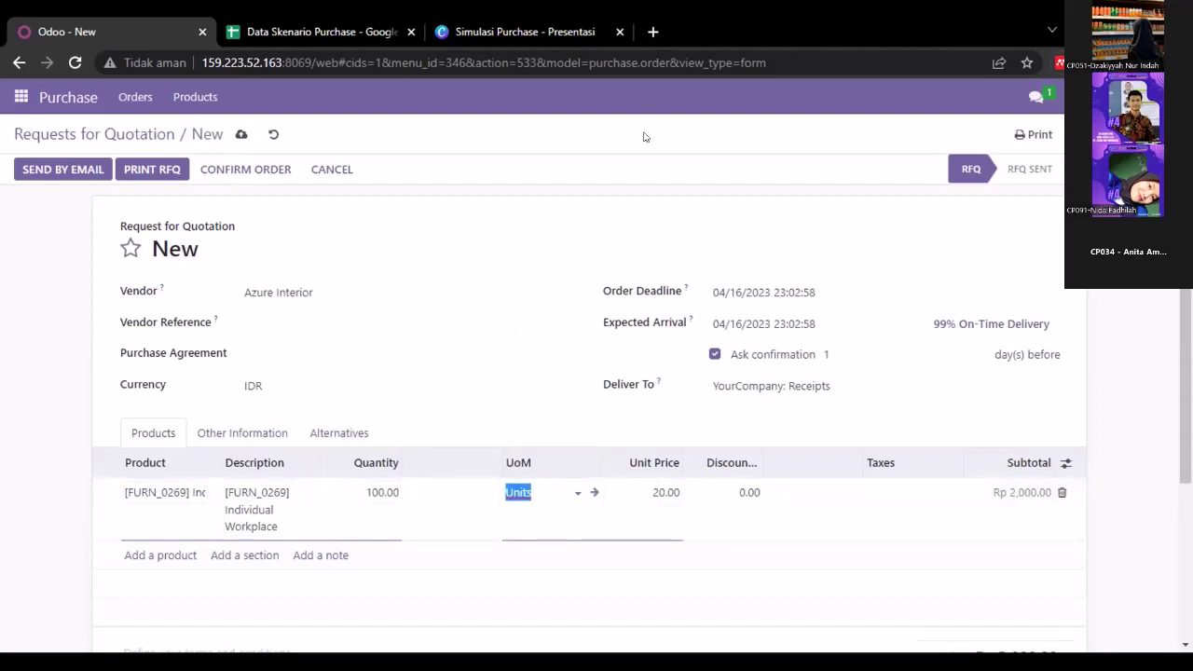
{"action": "left_click", "coordinate": [660, 236]}
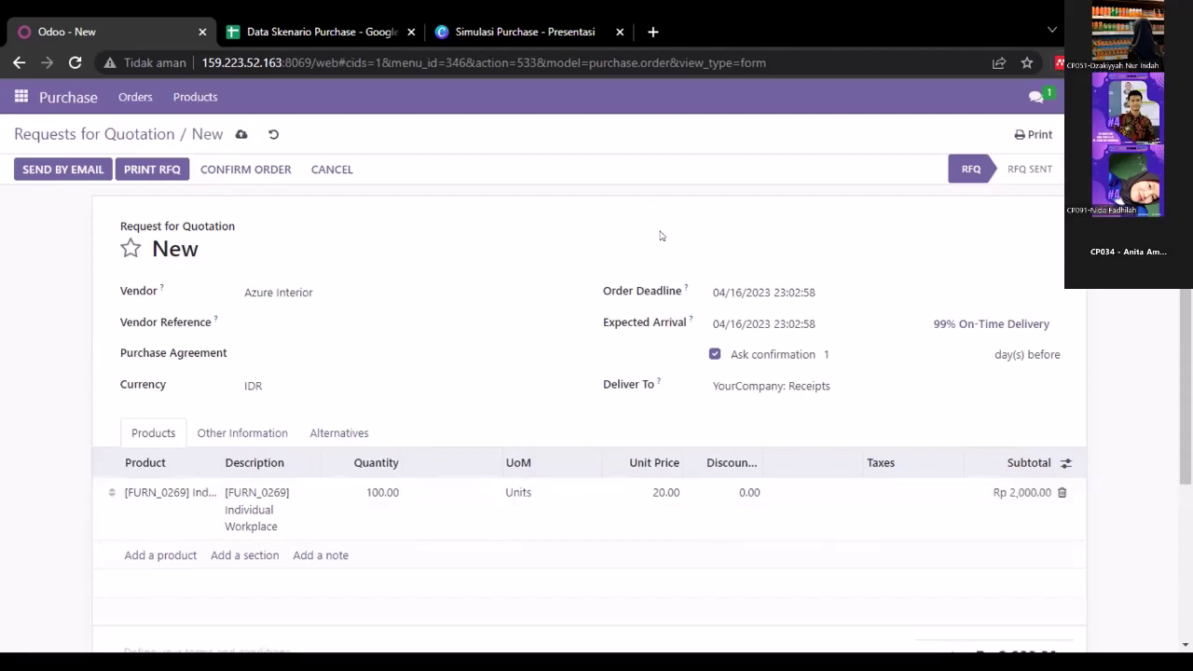
{"action": "left_click", "coordinate": [328, 438]}
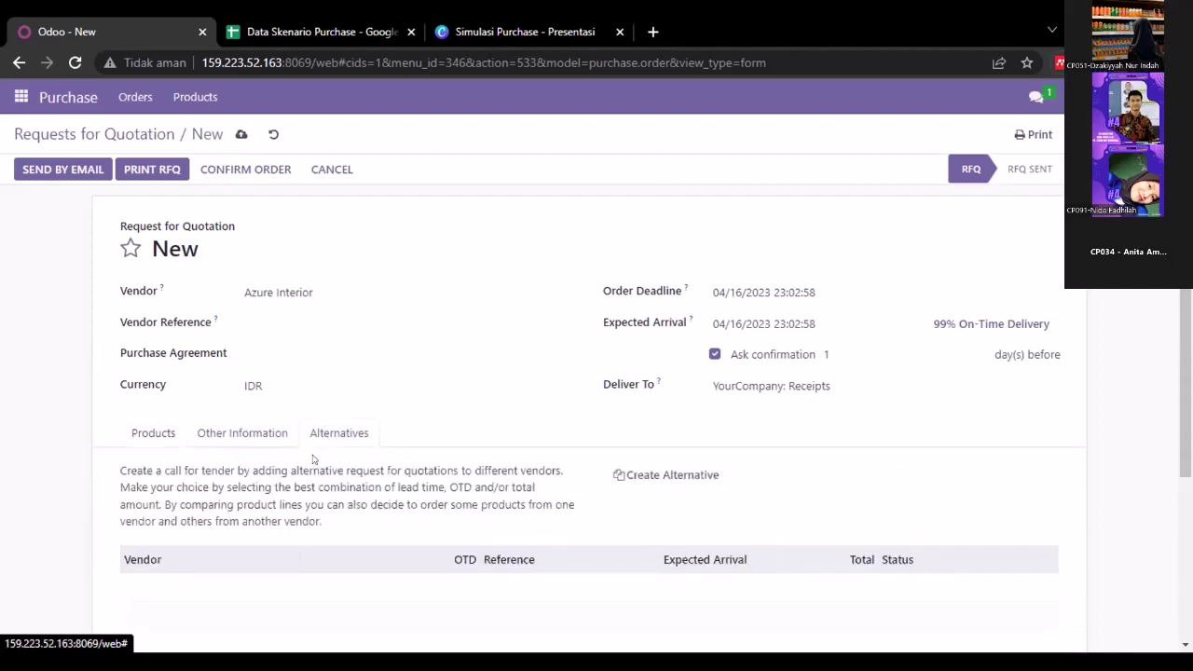
- Save the Azure Interior RFQ holding 100 Individual Workplace units
{"action": "left_click", "coordinate": [154, 434]}
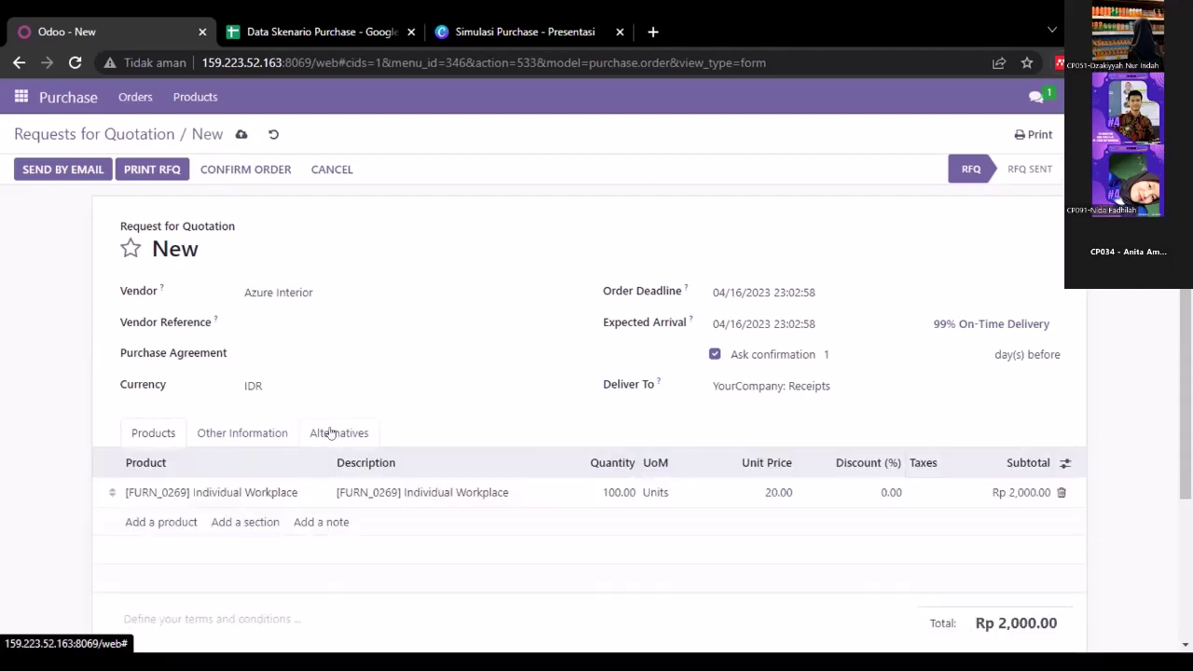
{"action": "left_click", "coordinate": [341, 431]}
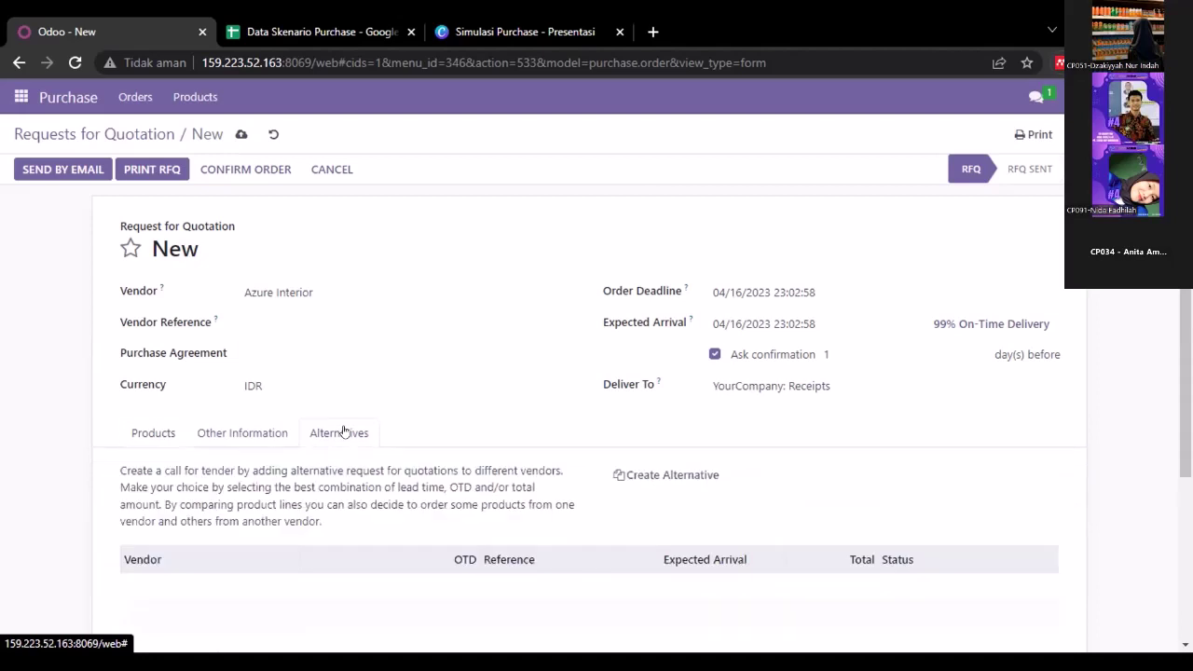
{"action": "left_click", "coordinate": [151, 435]}
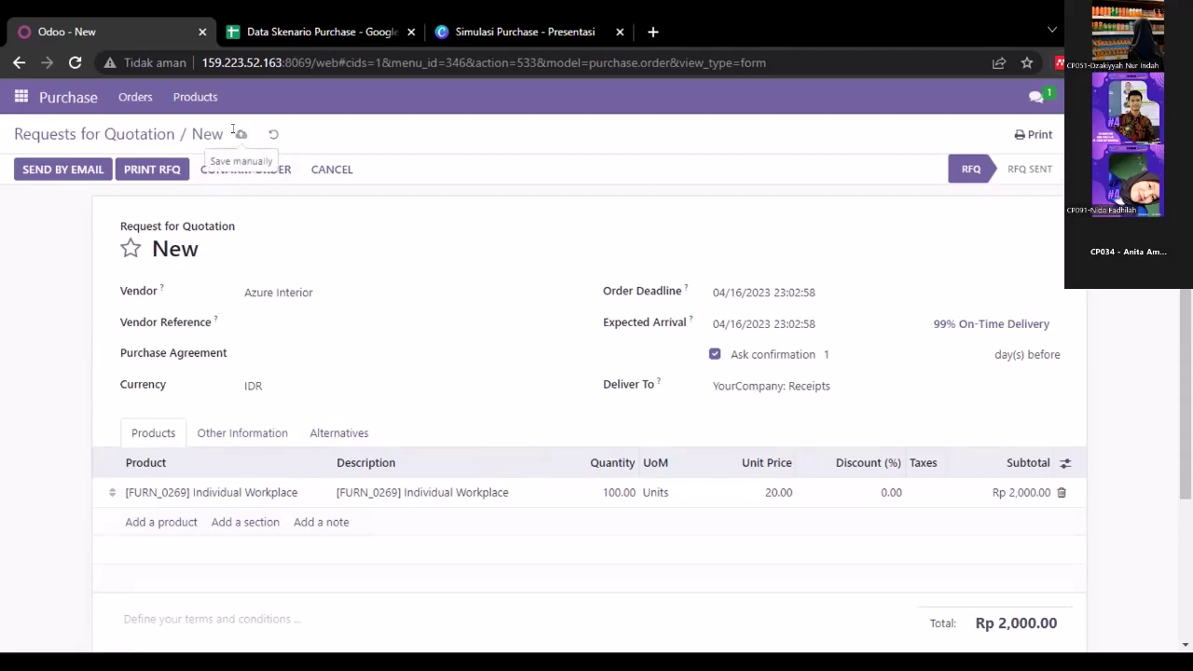
{"action": "left_click", "coordinate": [235, 132]}
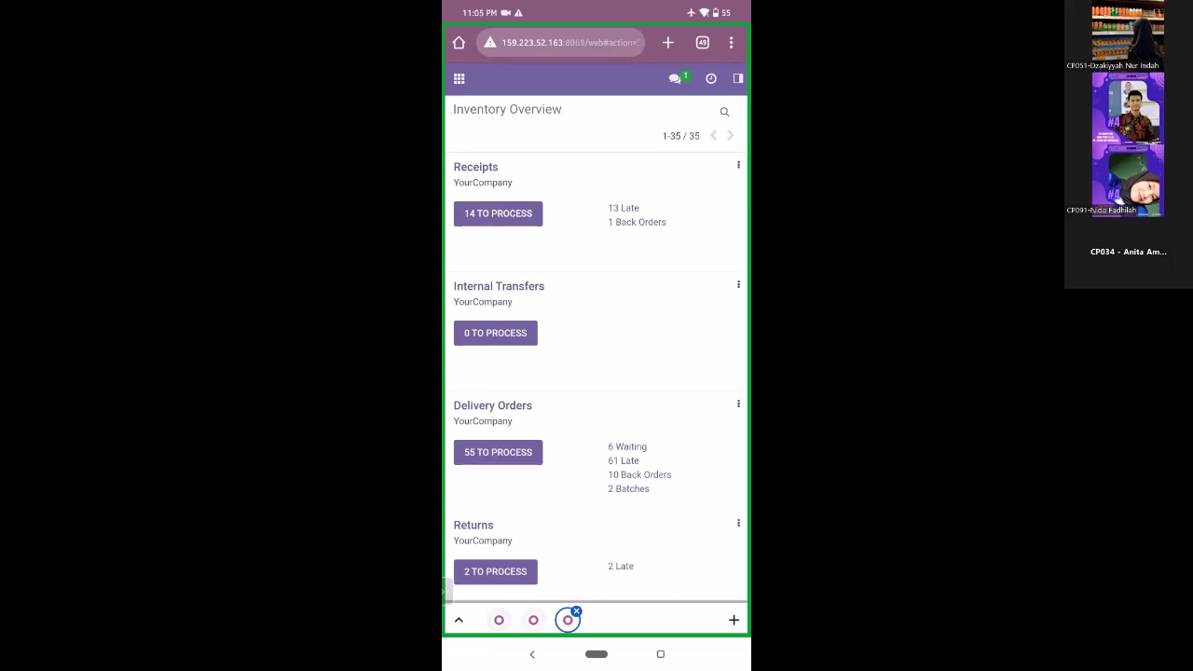
- Go from the Inventory overview to Purchase's Requests for Quotation list, now showing P00095
{"action": "scroll", "coordinate": [597, 372], "scroll_direction": "down", "scroll_amount": 3}
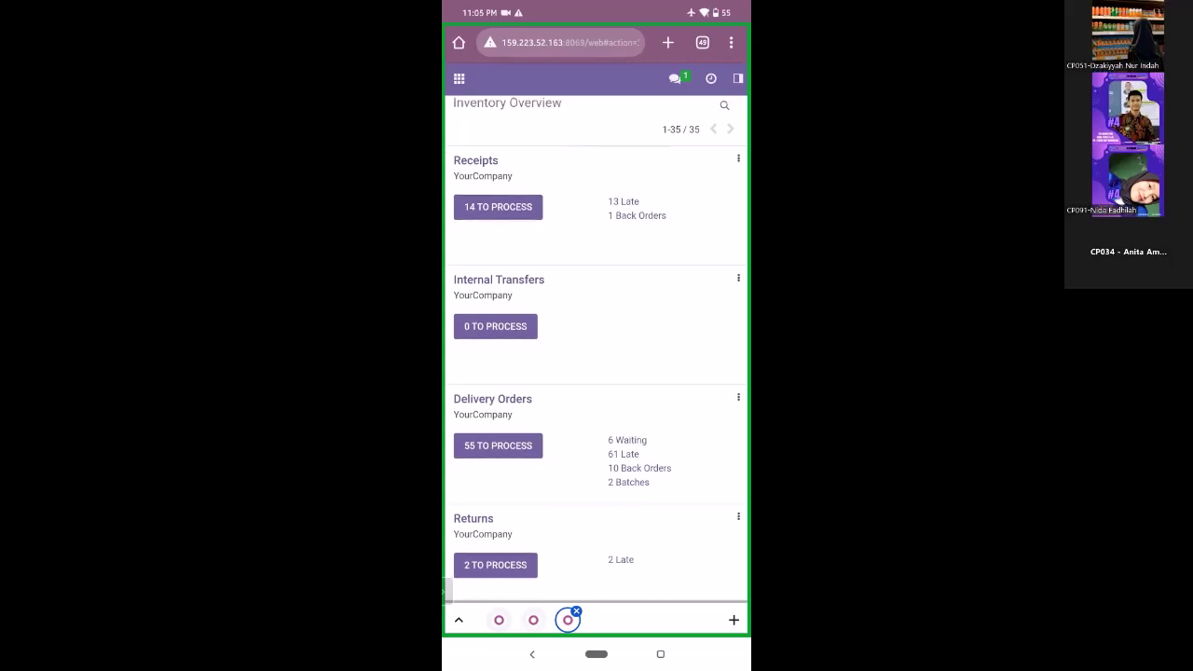
{"action": "scroll", "coordinate": [600, 349], "scroll_direction": "down", "scroll_amount": 5}
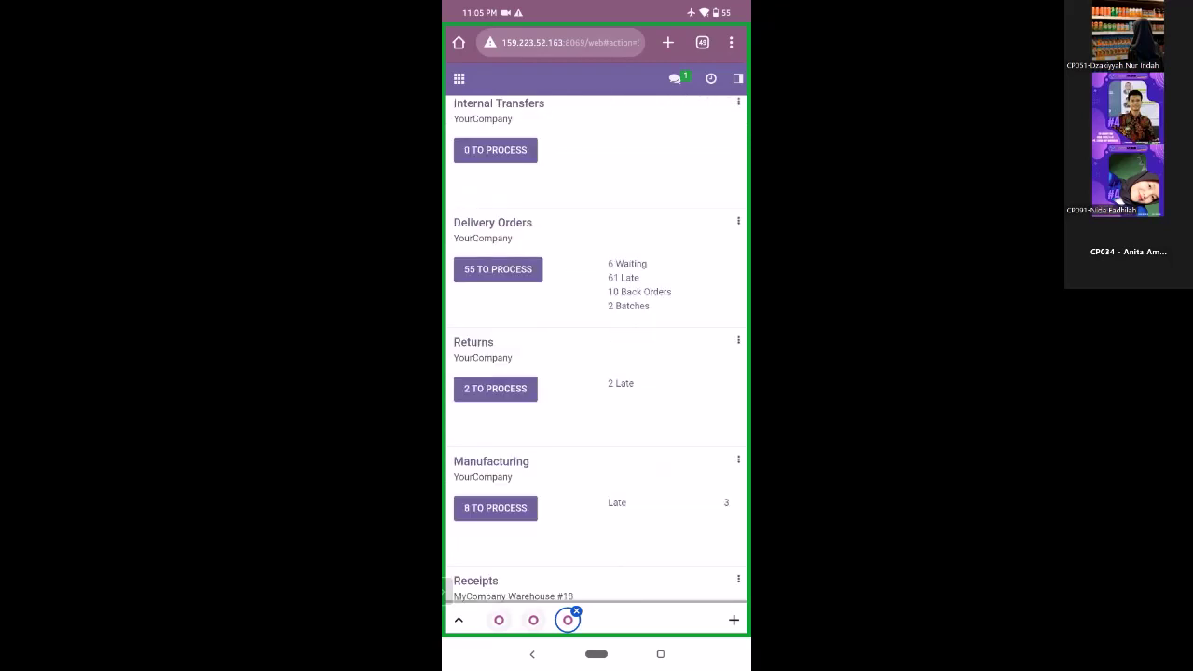
{"action": "scroll", "coordinate": [597, 373], "scroll_direction": "down", "scroll_amount": 2}
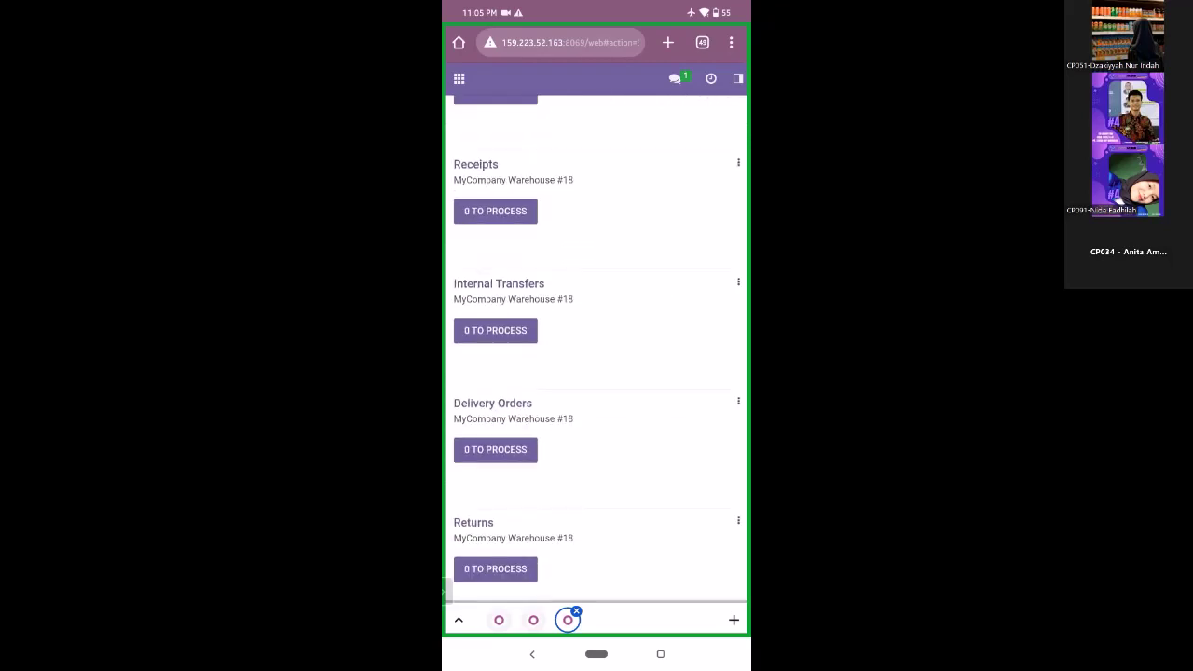
{"action": "scroll", "coordinate": [597, 373], "scroll_direction": "up", "scroll_amount": 8}
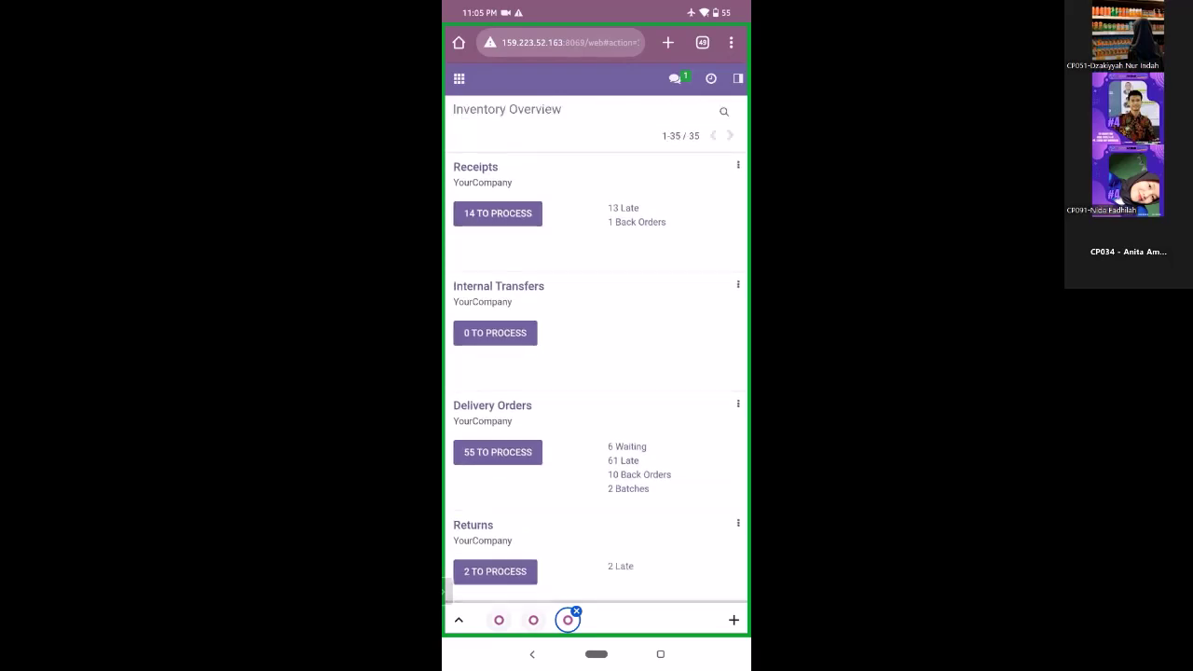
{"action": "scroll", "coordinate": [595, 351], "scroll_direction": "down", "scroll_amount": 1}
{"action": "scroll", "coordinate": [596, 350], "scroll_direction": "up", "scroll_amount": 1}
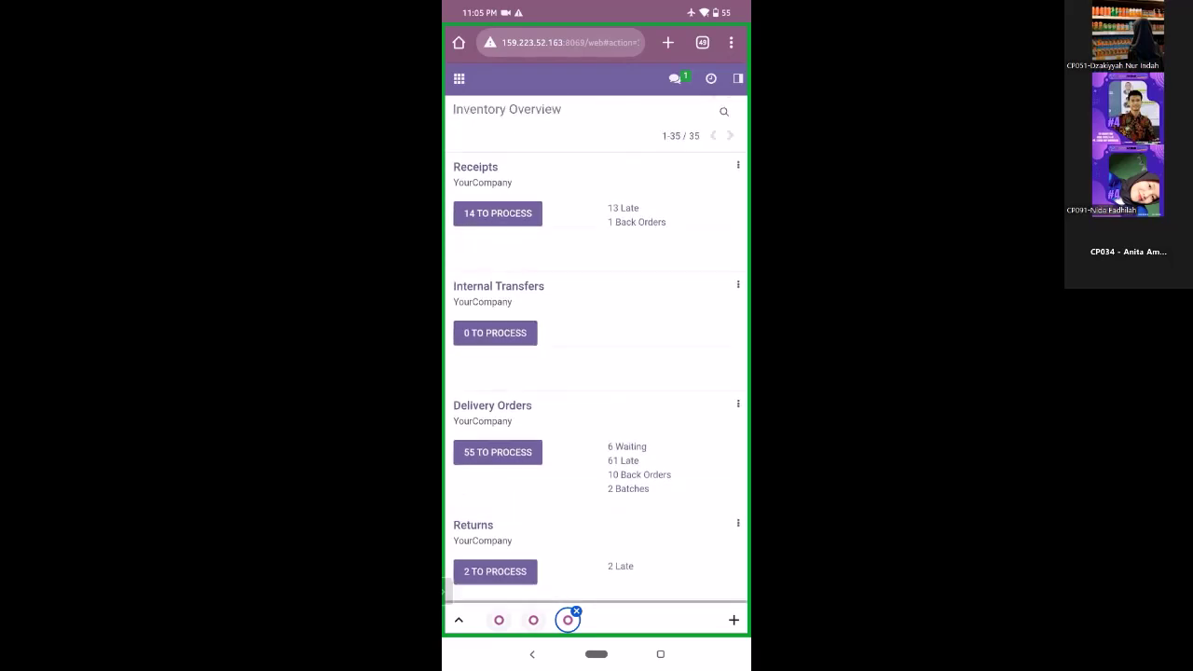
{"action": "left_click", "coordinate": [459, 78]}
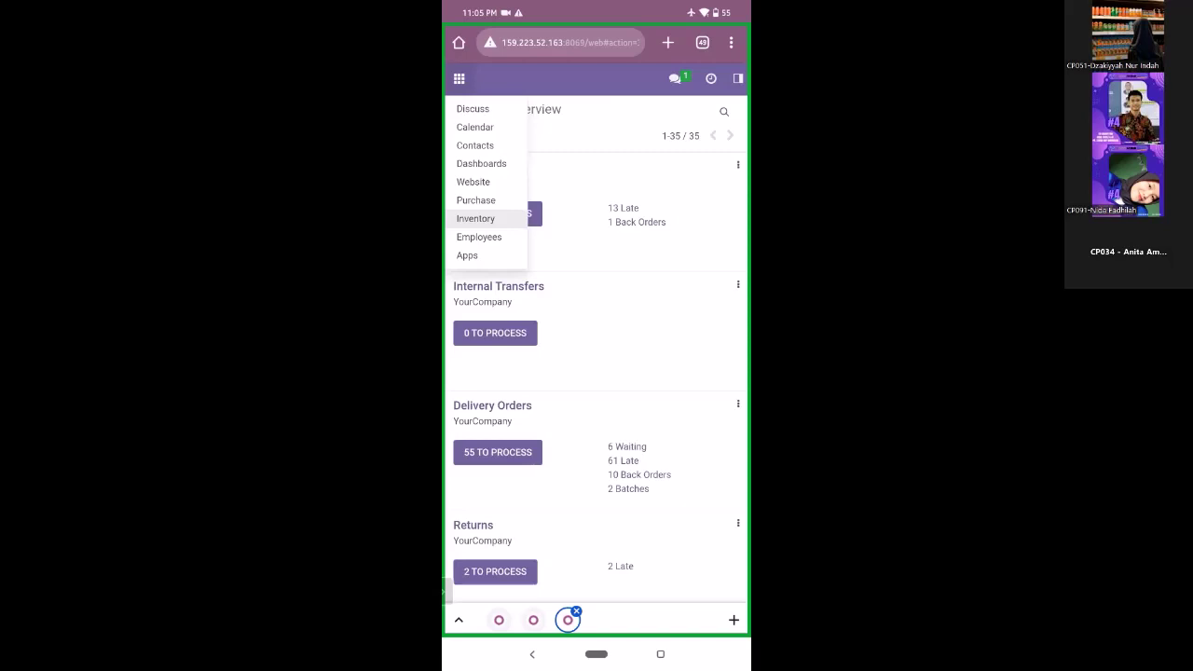
{"action": "left_click", "coordinate": [476, 218]}
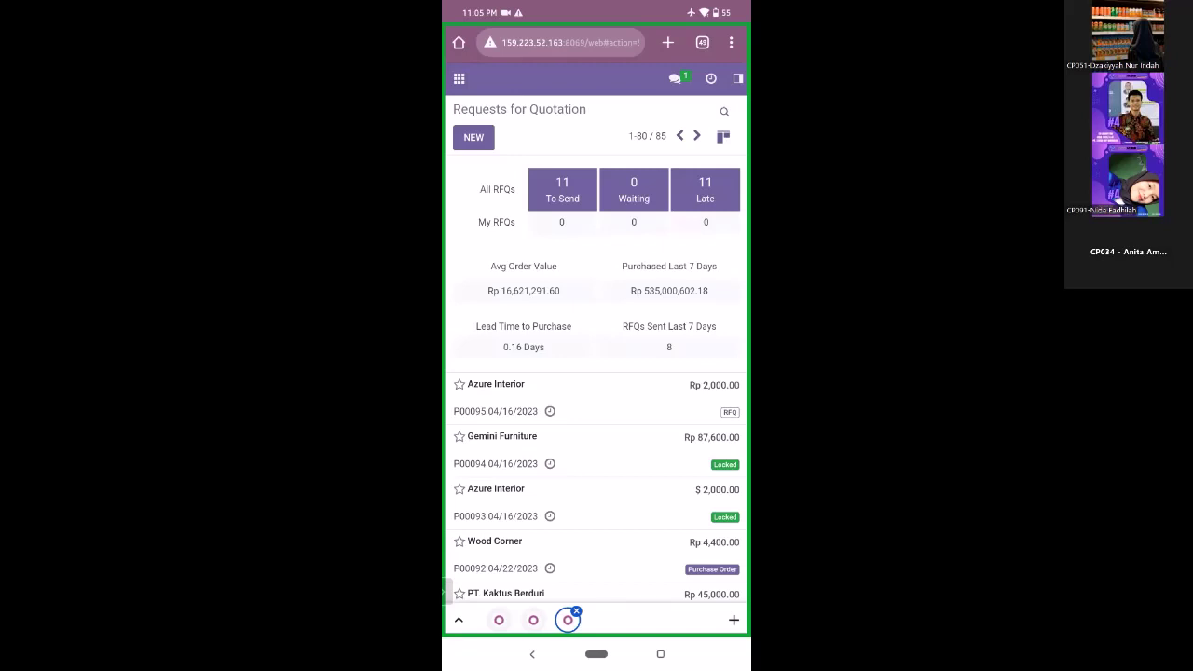
{"action": "left_click", "coordinate": [459, 79]}
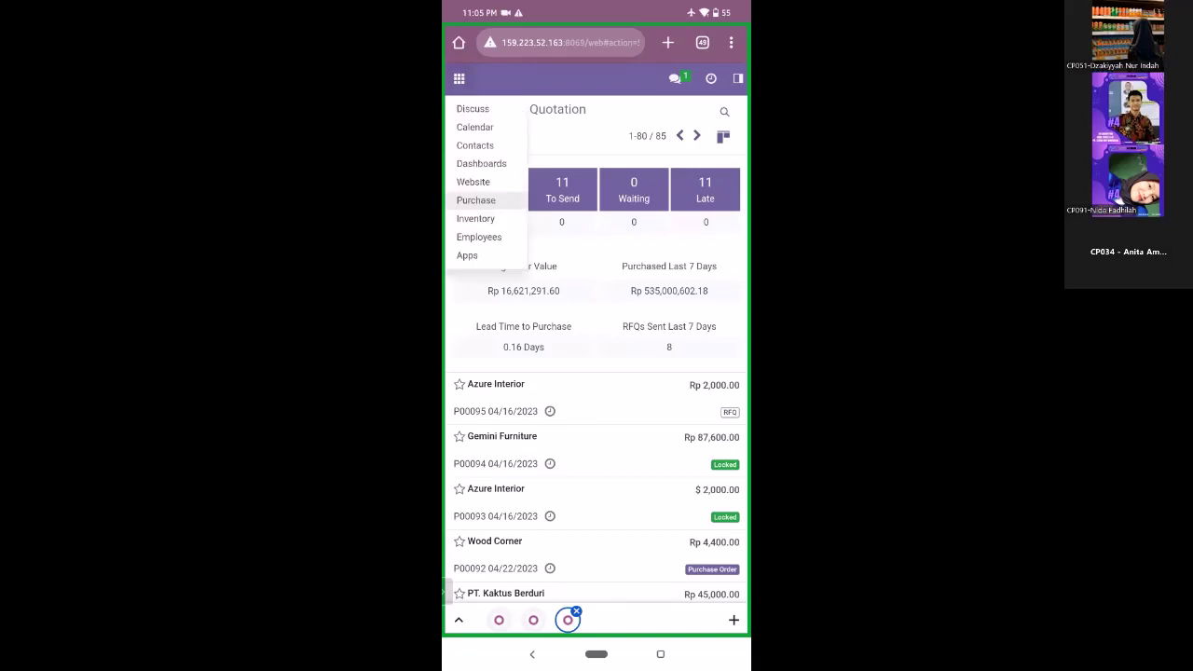
{"action": "left_click", "coordinate": [475, 199]}
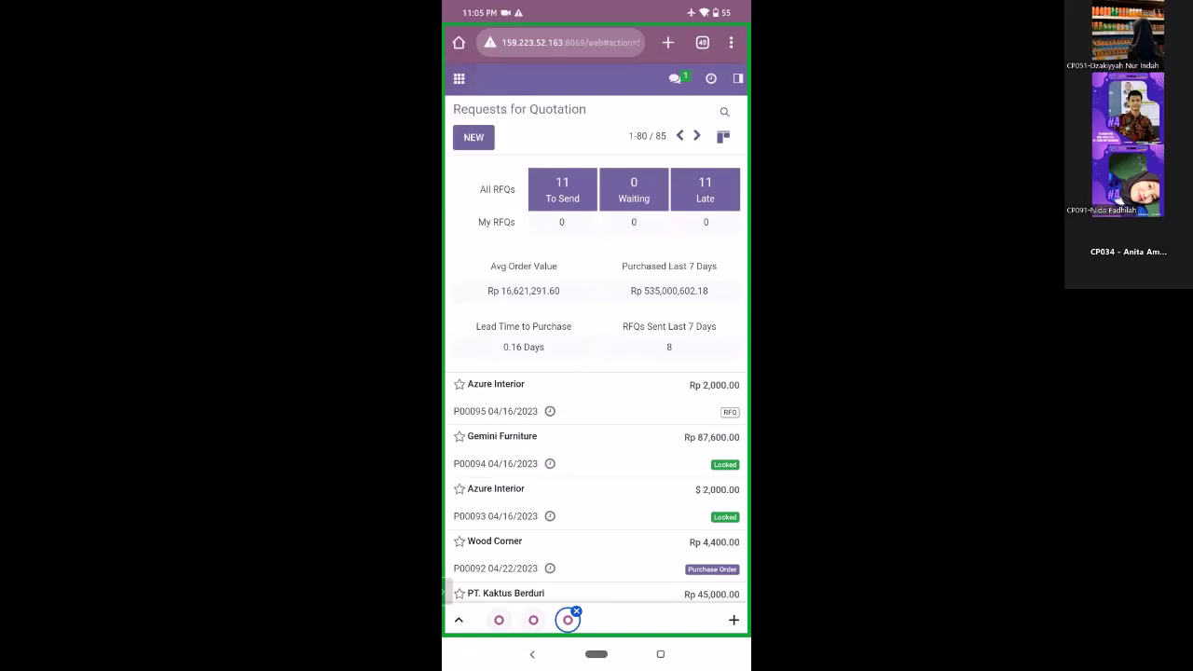
{"action": "scroll", "coordinate": [596, 373], "scroll_direction": "down", "scroll_amount": 2}
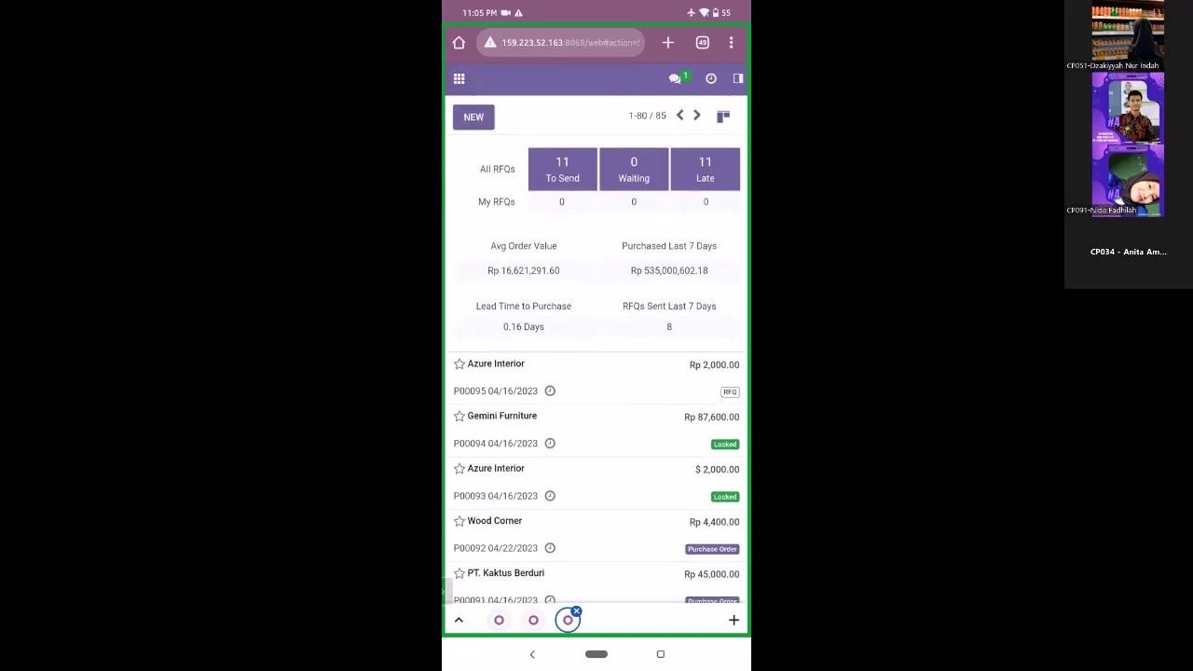
{"action": "scroll", "coordinate": [597, 373], "scroll_direction": "down", "scroll_amount": 1}
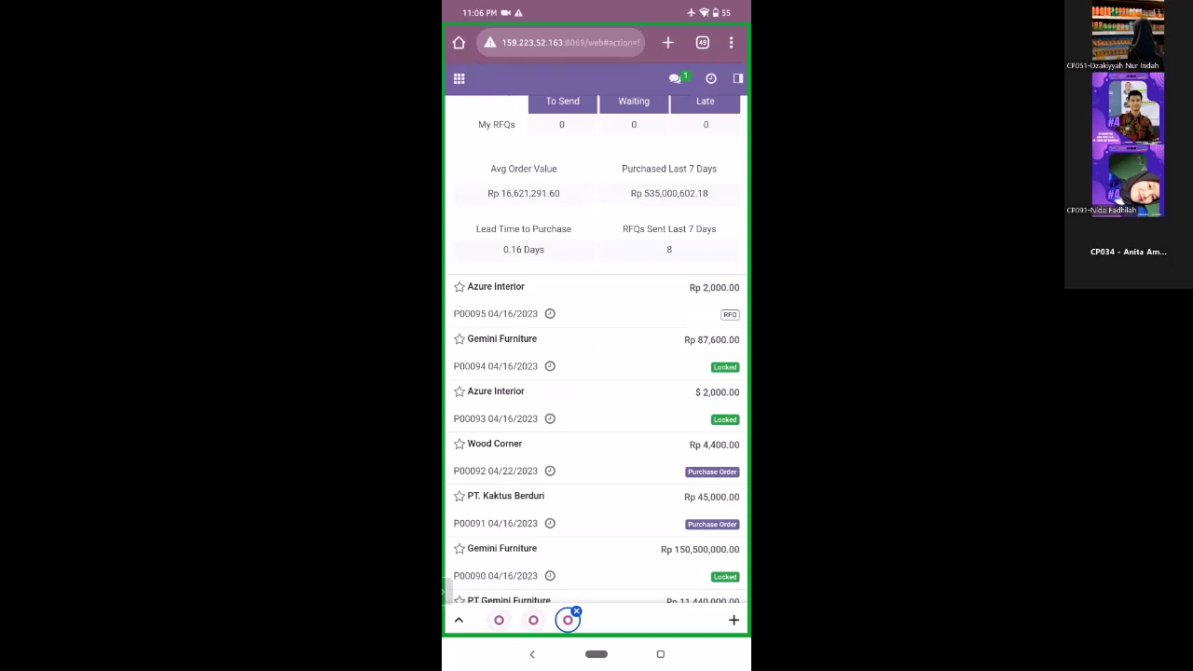
{"action": "scroll", "coordinate": [596, 348], "scroll_direction": "up", "scroll_amount": 1}
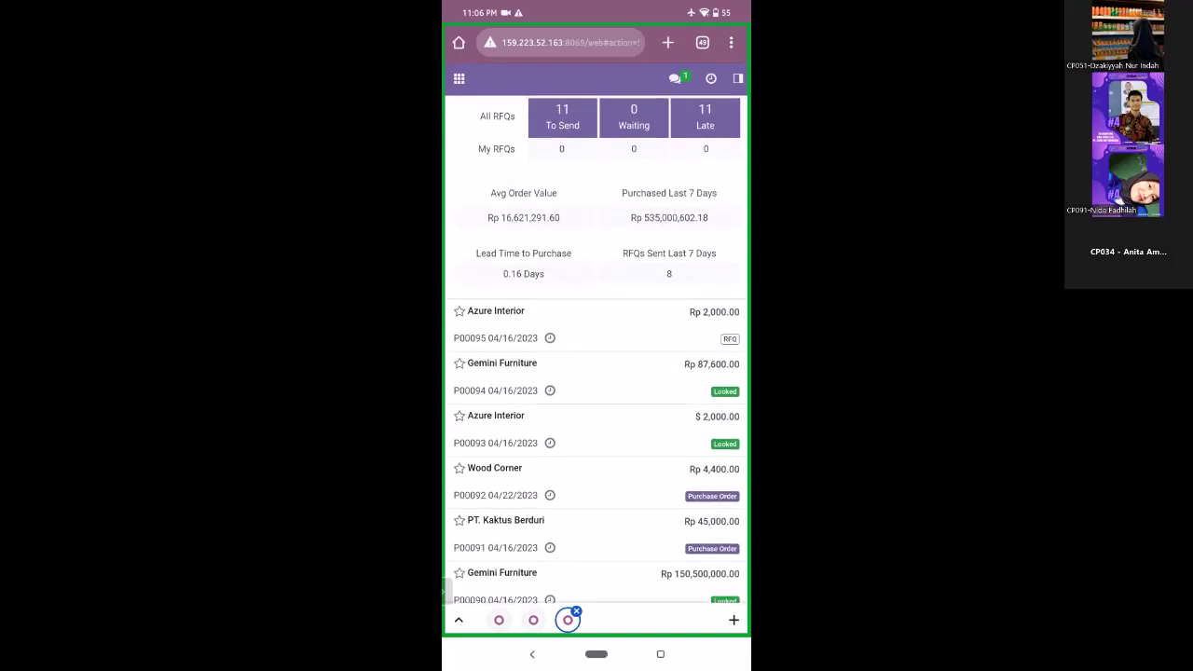
{"action": "scroll", "coordinate": [596, 348], "scroll_direction": "down", "scroll_amount": 1}
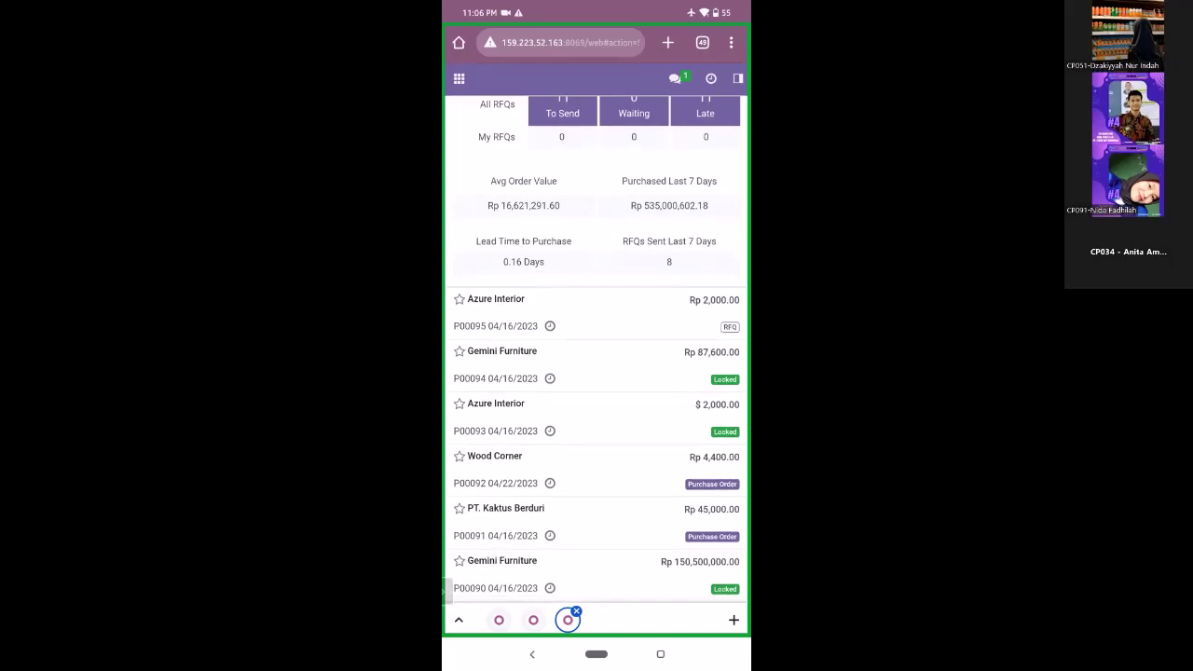
{"action": "scroll", "coordinate": [595, 348], "scroll_direction": "up", "scroll_amount": 2}
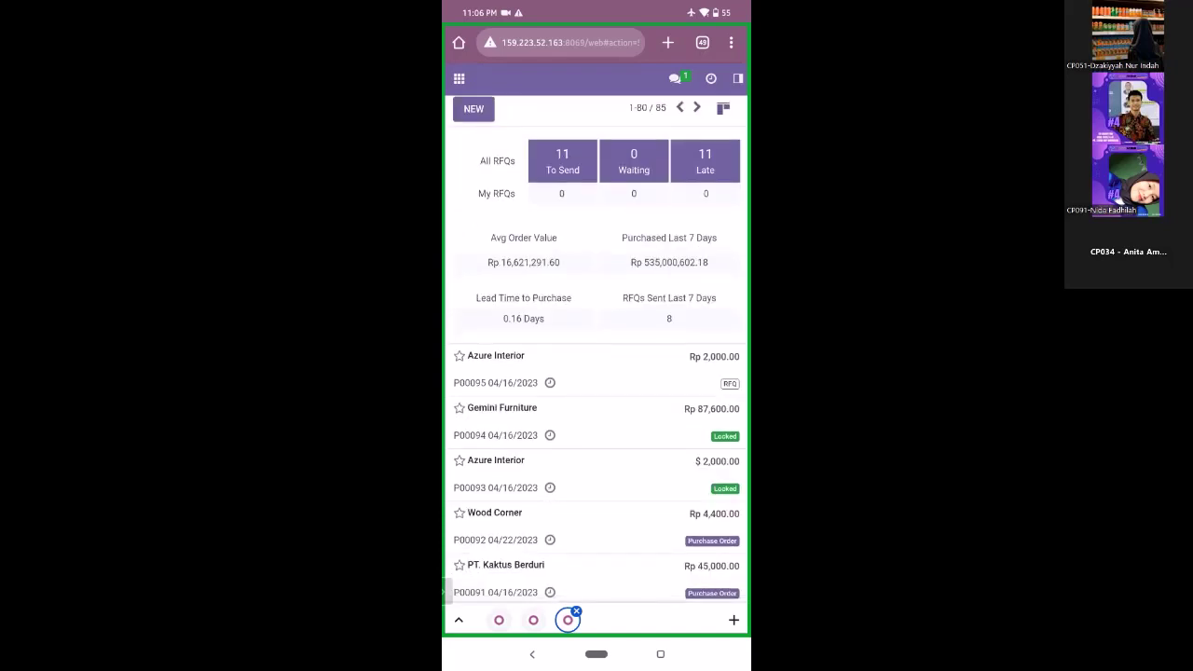
{"action": "scroll", "coordinate": [596, 348], "scroll_direction": "down", "scroll_amount": 1}
{"action": "scroll", "coordinate": [596, 349], "scroll_direction": "down", "scroll_amount": 1}
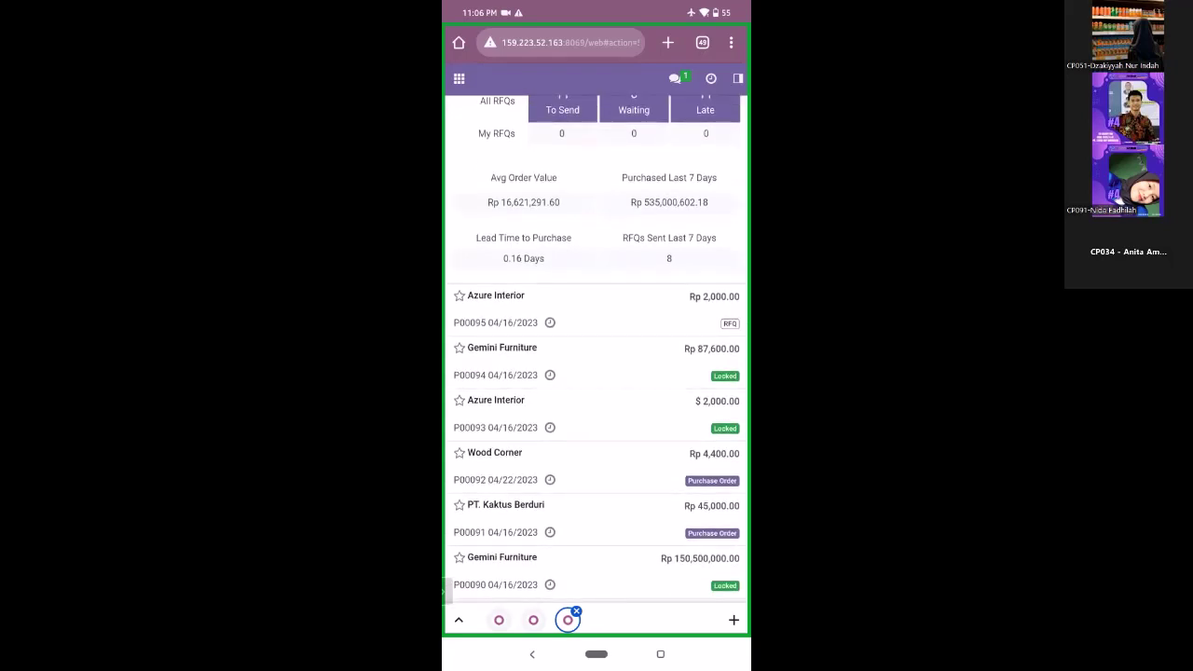
{"action": "scroll", "coordinate": [595, 349], "scroll_direction": "up", "scroll_amount": 1}
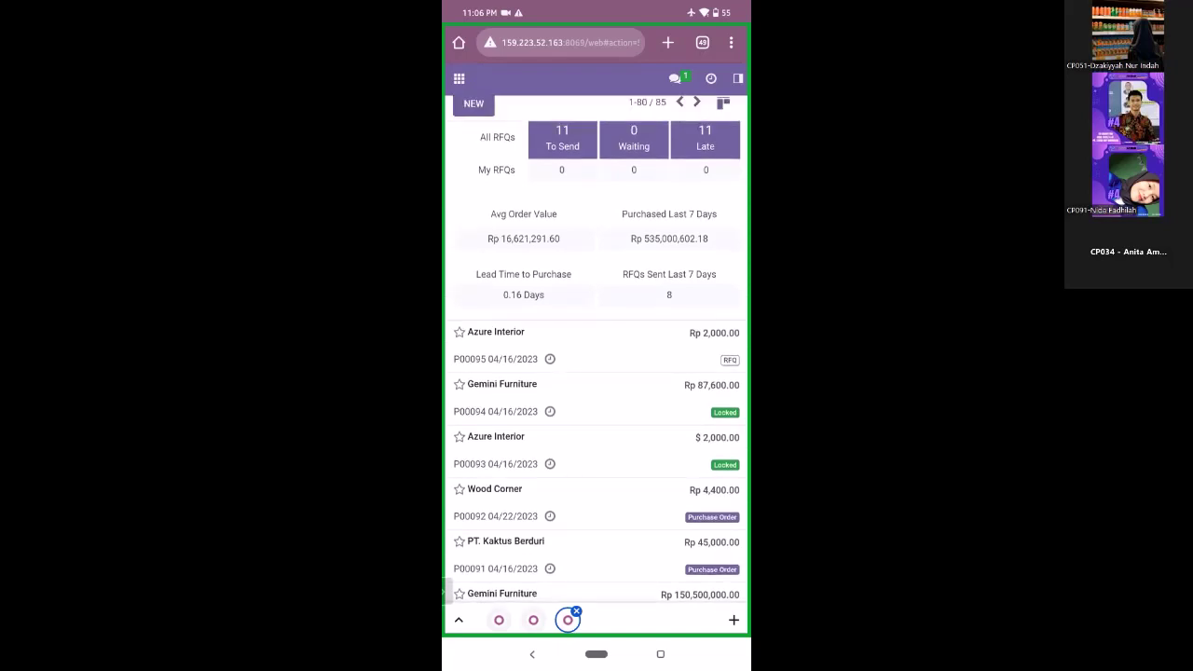
- Open RFQ P00095 for Azure Interior and launch Create Alternative from its Alternatives section
{"action": "left_click", "coordinate": [522, 345]}
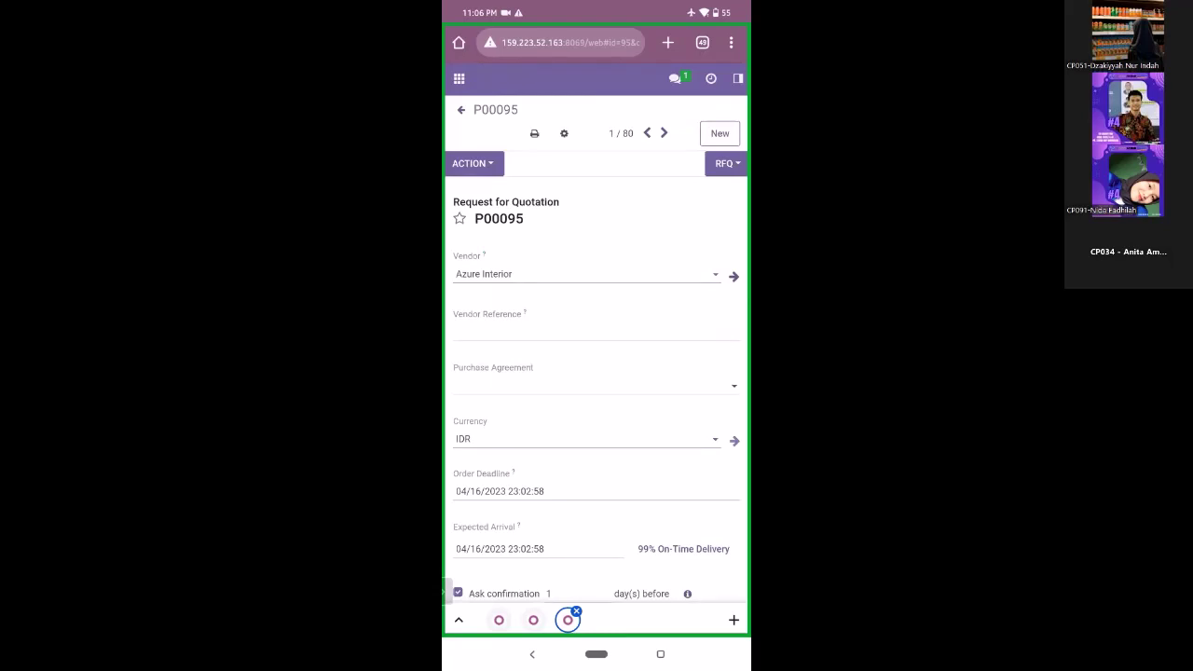
{"action": "scroll", "coordinate": [596, 372], "scroll_direction": "down", "scroll_amount": 3}
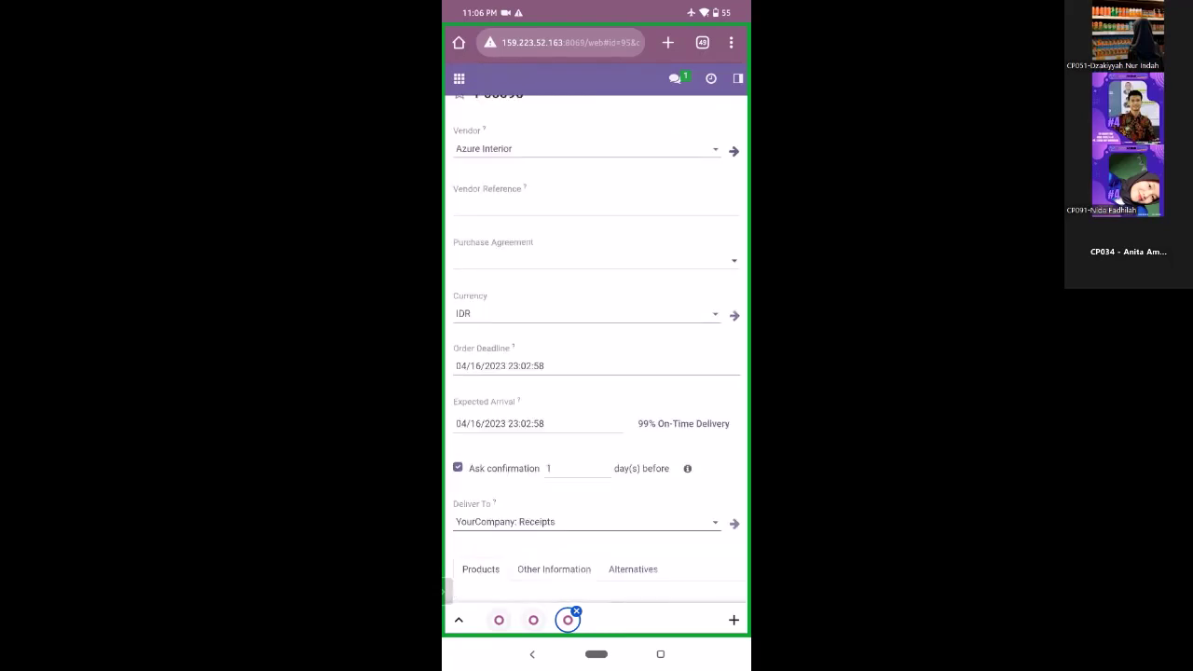
{"action": "scroll", "coordinate": [596, 373], "scroll_direction": "down", "scroll_amount": 3}
{"action": "scroll", "coordinate": [597, 373], "scroll_direction": "up", "scroll_amount": 3}
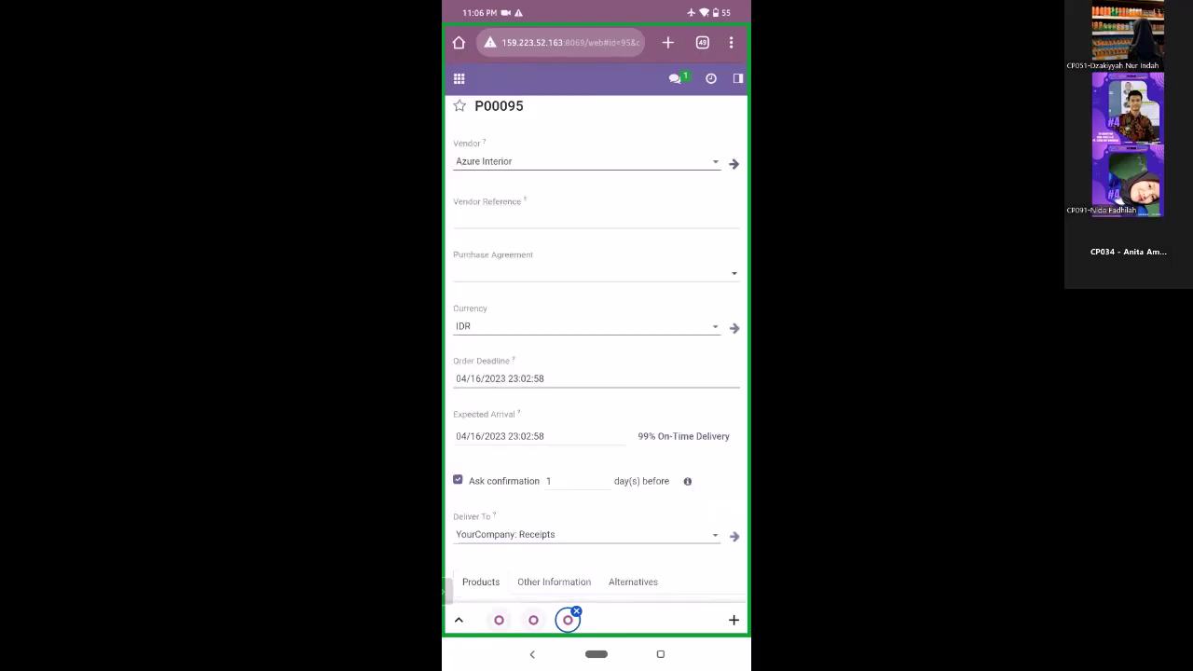
{"action": "scroll", "coordinate": [597, 373], "scroll_direction": "down", "scroll_amount": 2}
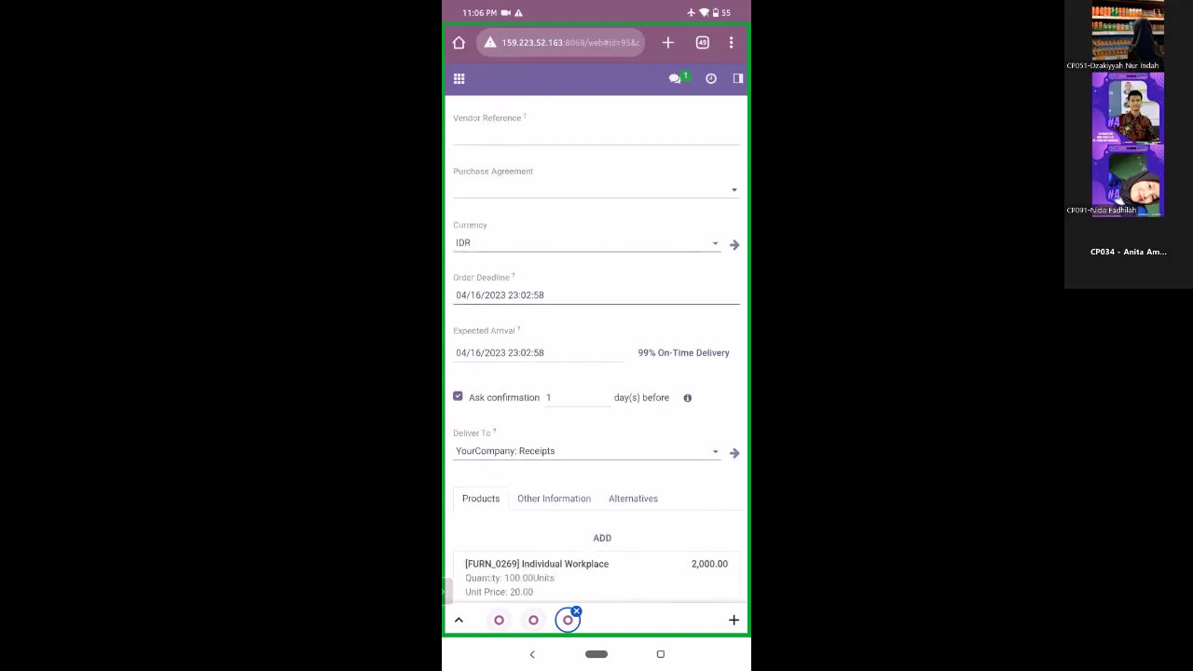
{"action": "scroll", "coordinate": [597, 373], "scroll_direction": "down", "scroll_amount": 3}
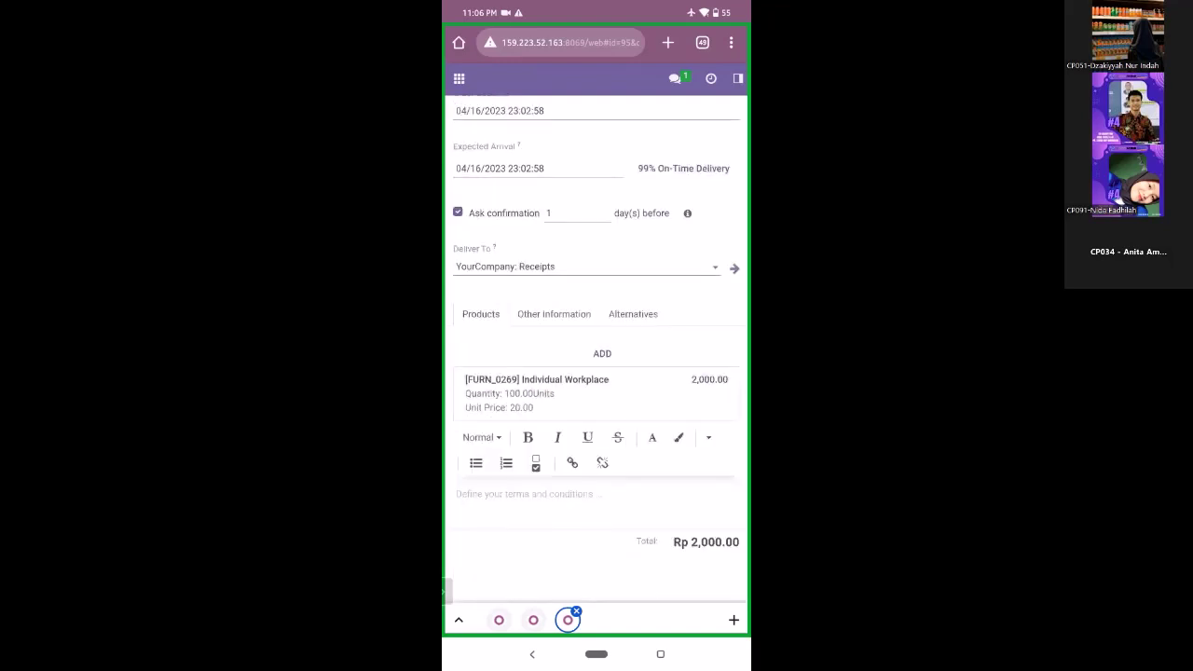
{"action": "left_click", "coordinate": [633, 313]}
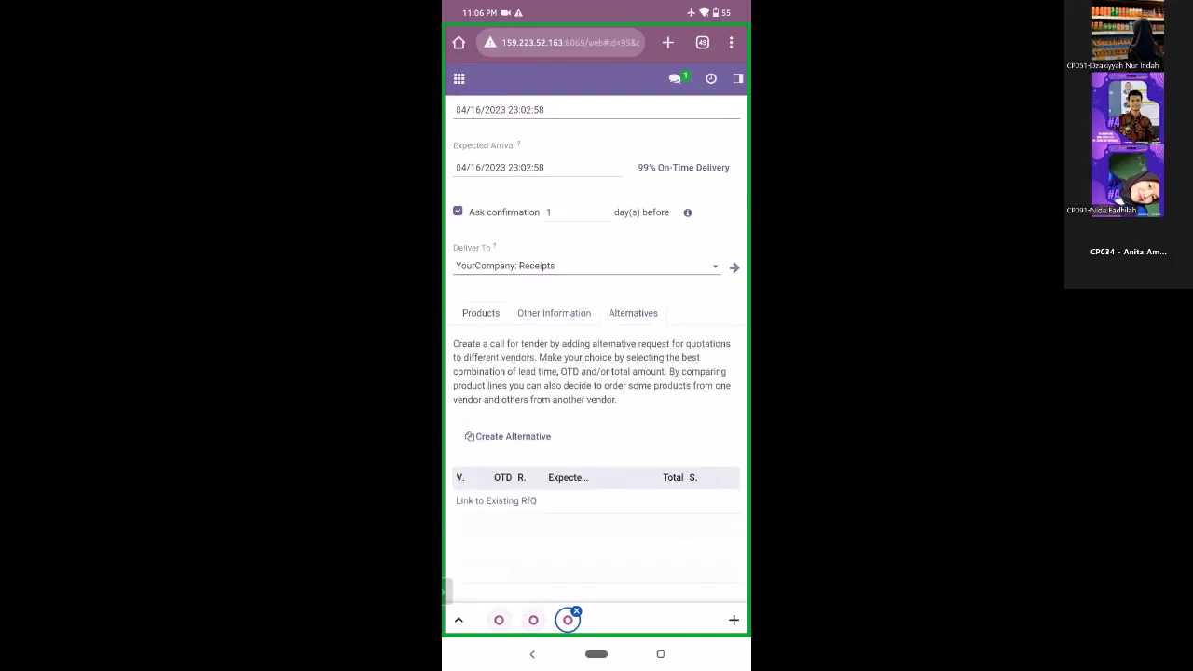
{"action": "scroll", "coordinate": [597, 373], "scroll_direction": "down", "scroll_amount": 2}
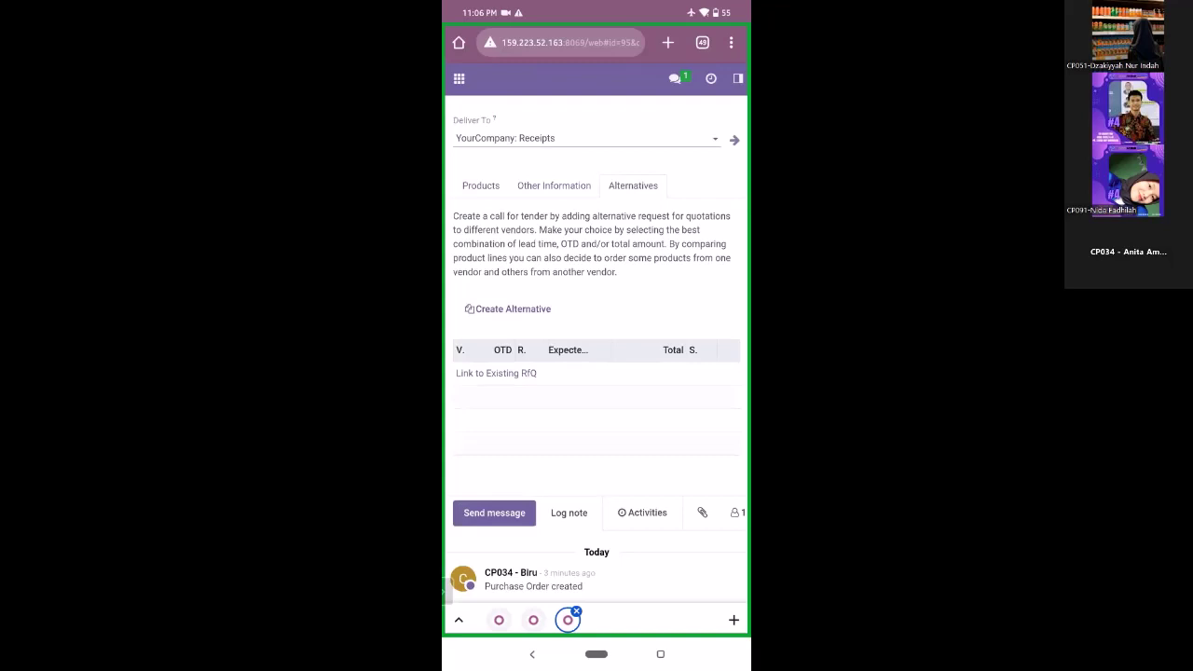
{"action": "left_click", "coordinate": [508, 308]}
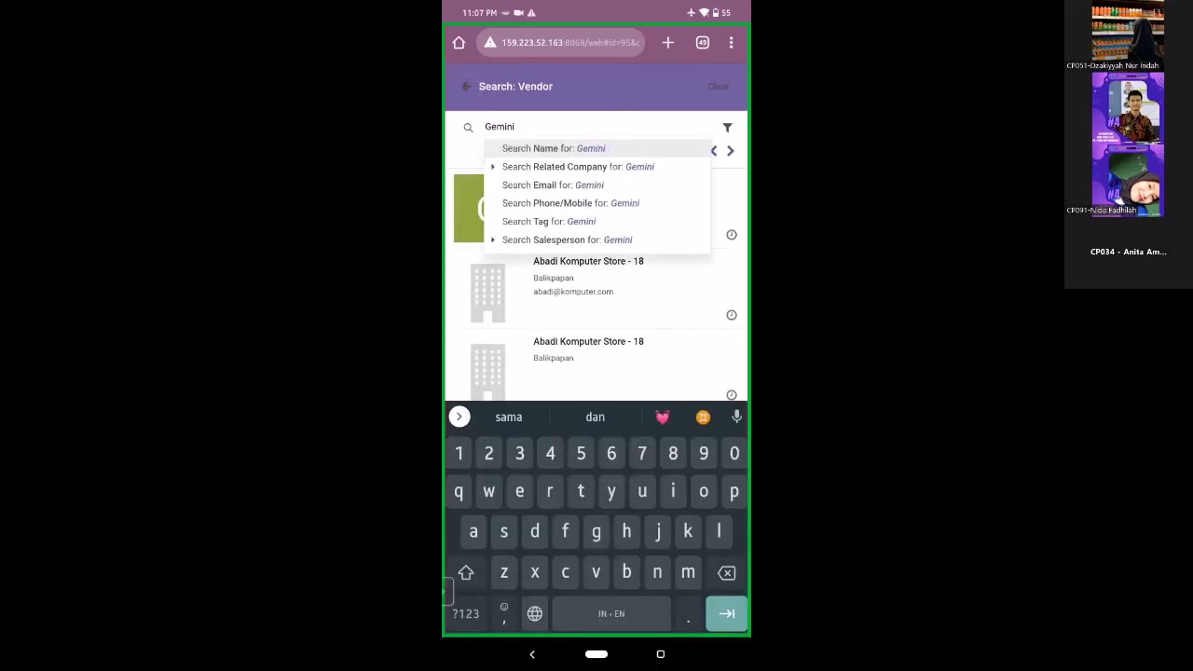
- Search 'furniture' and choose Gemini Furniture as the alternative RFQ's vendor
{"action": "type", "text": "furniture"}
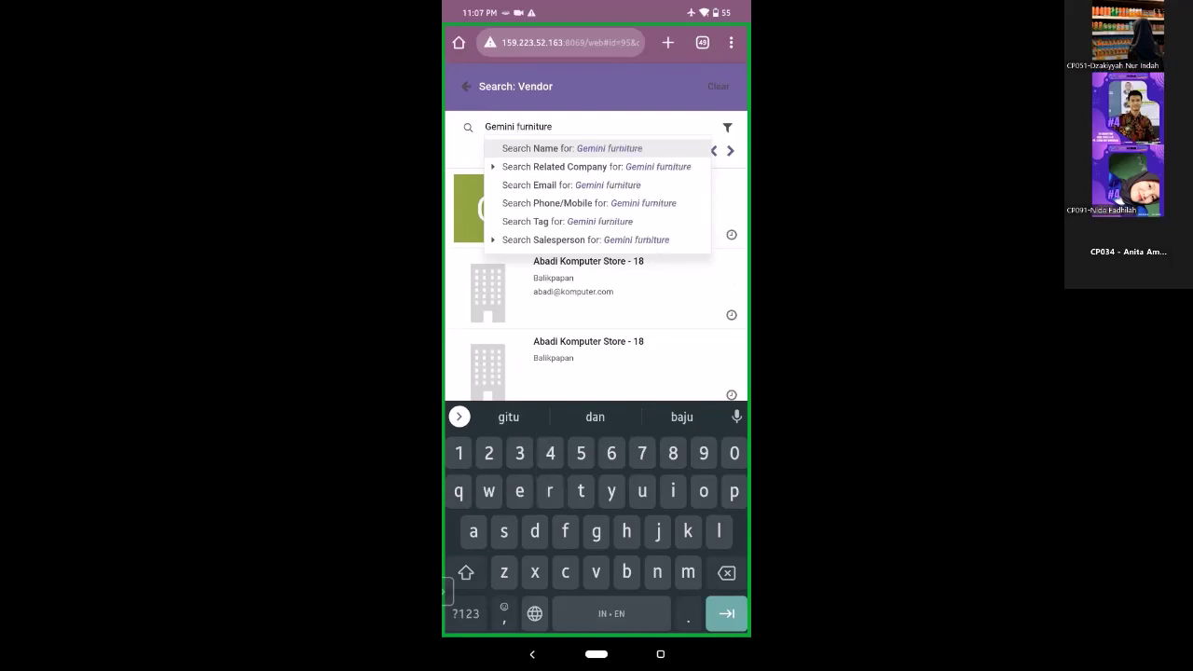
{"action": "left_click", "coordinate": [596, 166]}
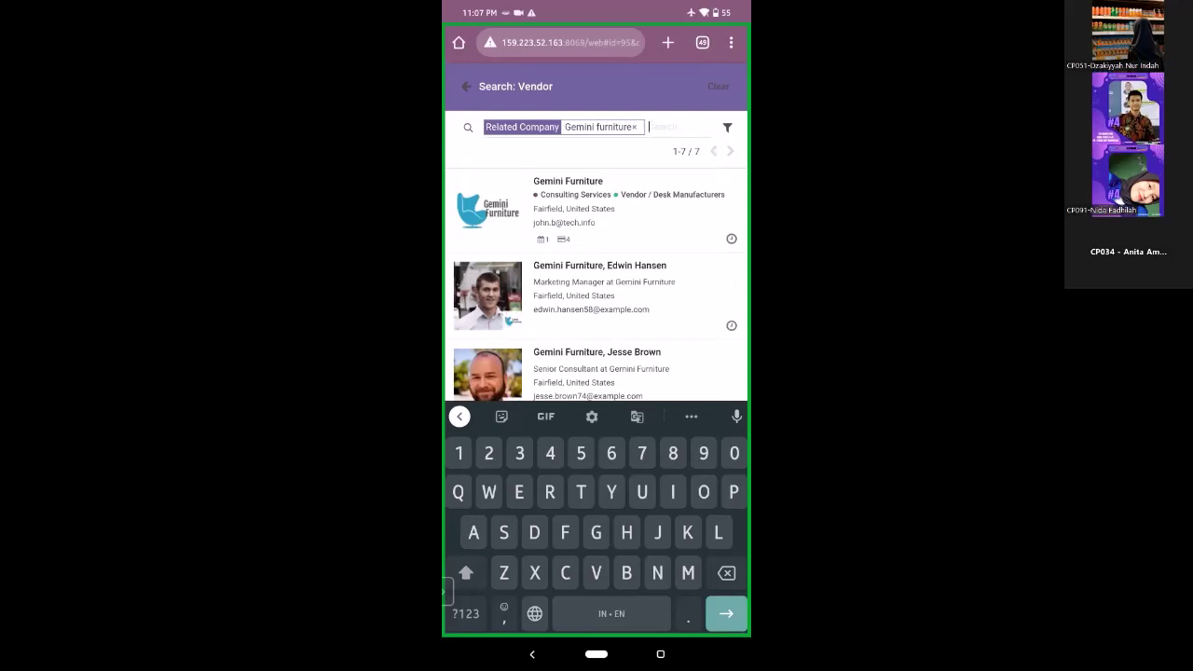
{"action": "left_click", "coordinate": [596, 205]}
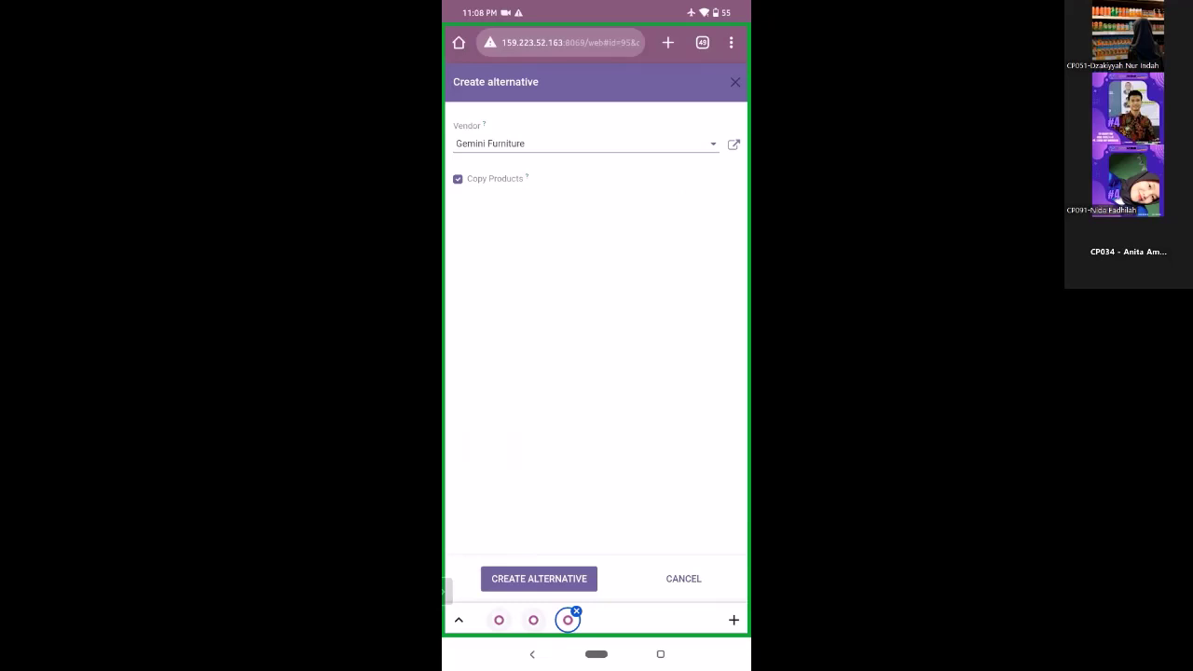
- Create the Gemini Furniture alternative P00096 and check its Individual Workplace line at Rp 2,000.00
{"action": "left_click", "coordinate": [539, 578]}
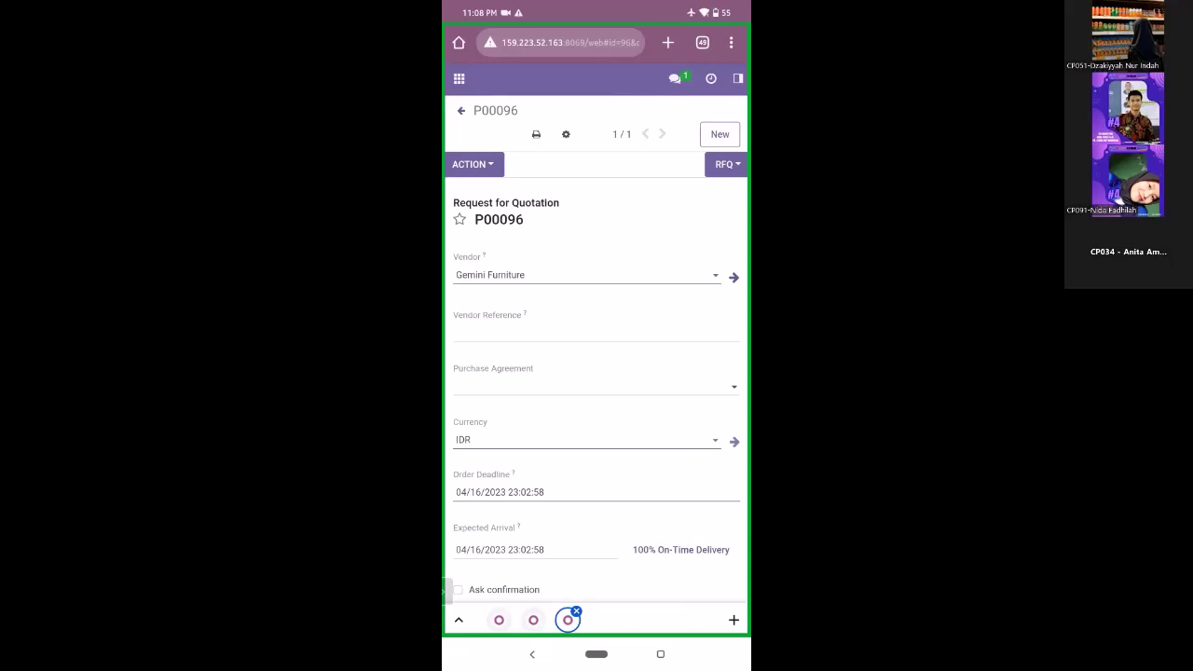
{"action": "scroll", "coordinate": [597, 373], "scroll_direction": "down", "scroll_amount": 2}
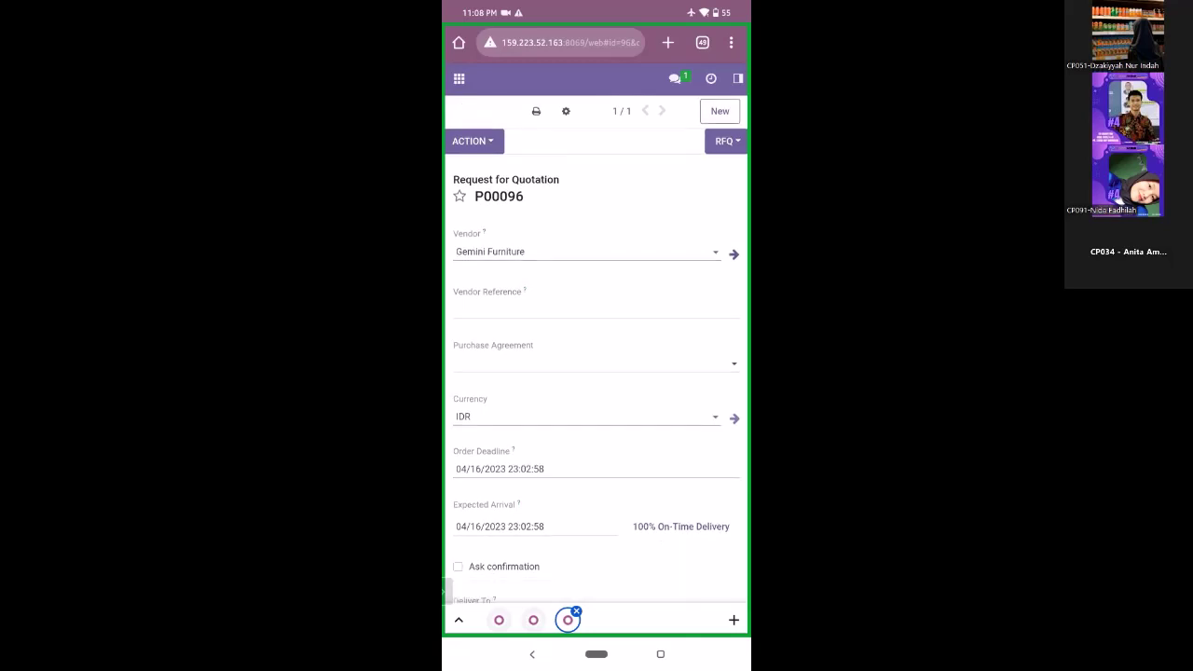
{"action": "scroll", "coordinate": [596, 373], "scroll_direction": "down", "scroll_amount": 1}
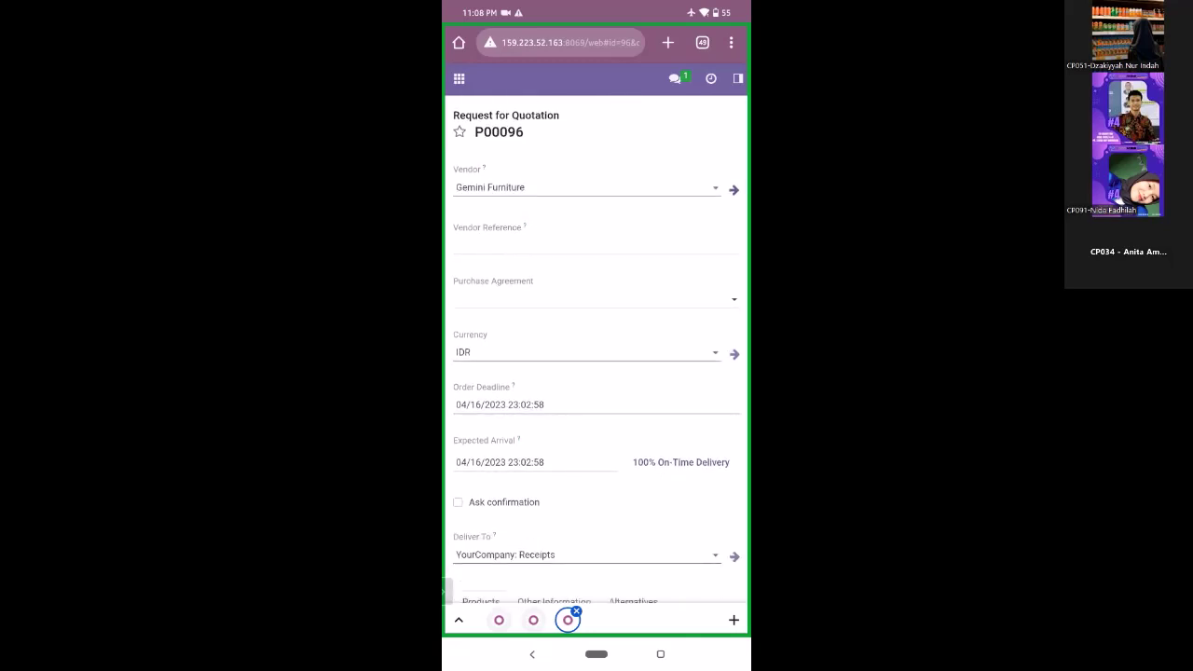
{"action": "scroll", "coordinate": [597, 373], "scroll_direction": "down", "scroll_amount": 10}
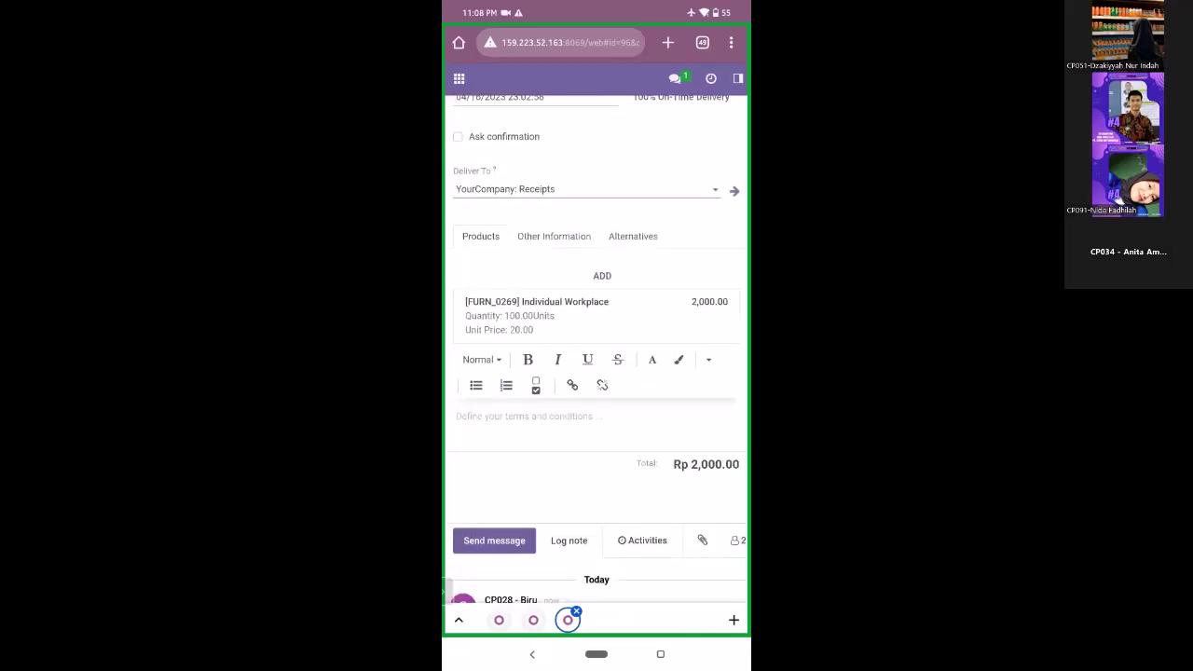
{"action": "scroll", "coordinate": [597, 373], "scroll_direction": "up", "scroll_amount": 6}
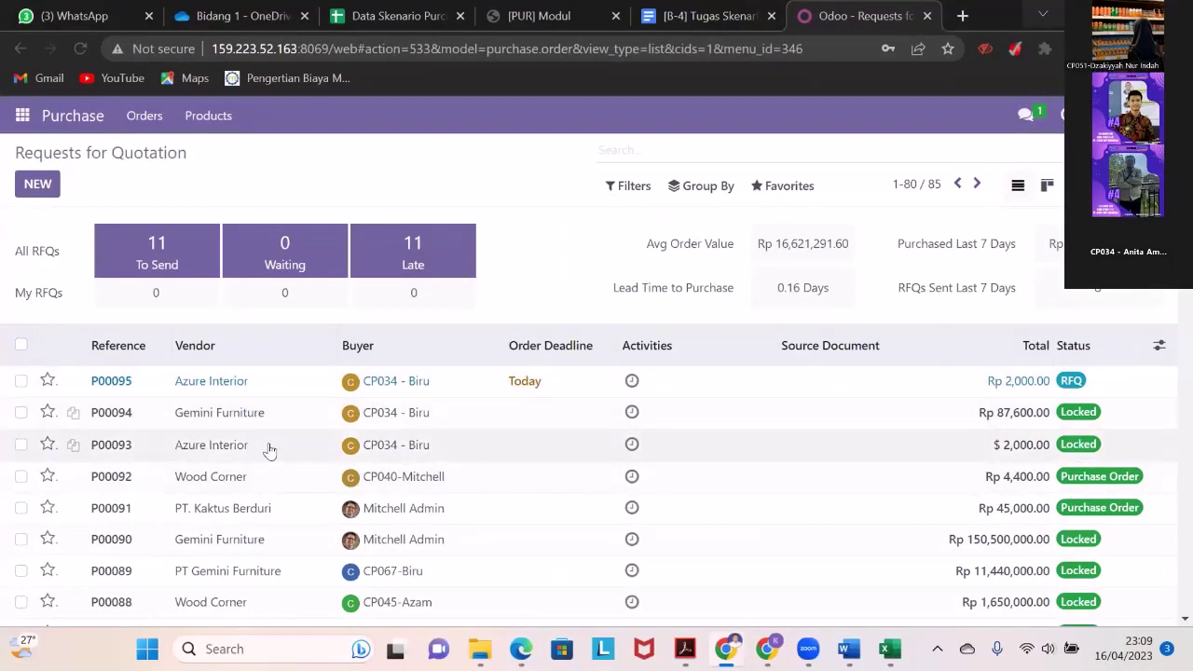
- Reopen P00095 and view its Alternatives tab, which now lists Gemini Furniture's P00096
{"action": "left_click", "coordinate": [282, 381]}
{"action": "left_click", "coordinate": [338, 379]}
{"action": "left_click", "coordinate": [634, 448]}
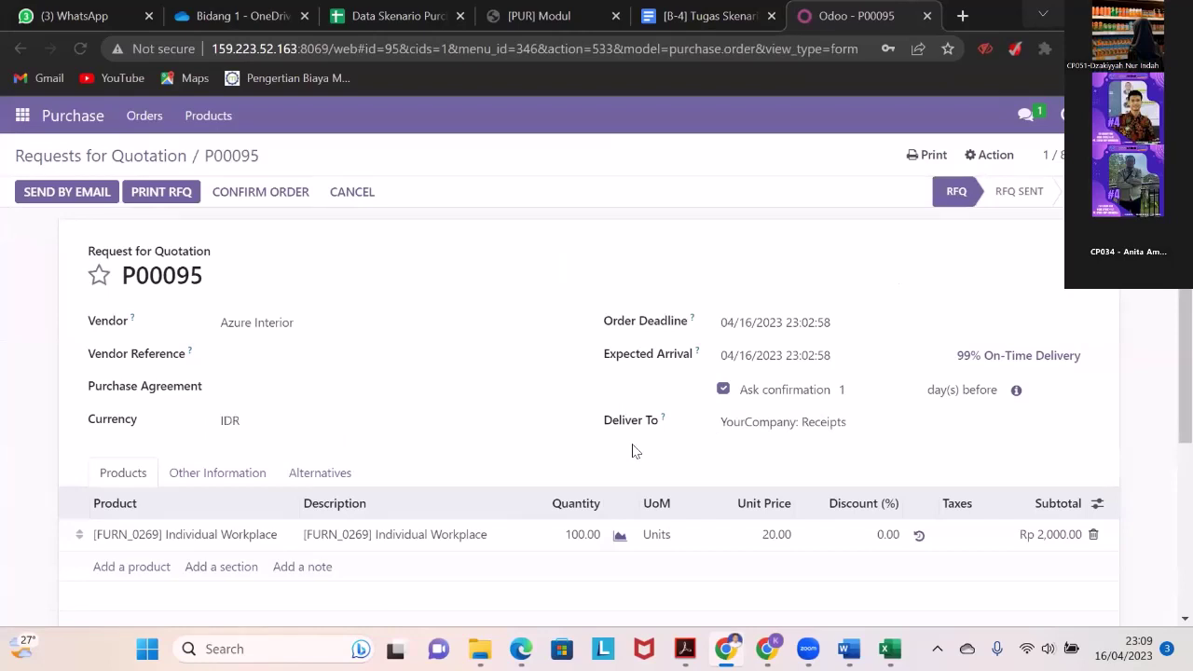
{"action": "left_click", "coordinate": [319, 473]}
{"action": "scroll", "coordinate": [597, 438], "scroll_direction": "down", "scroll_amount": 1}
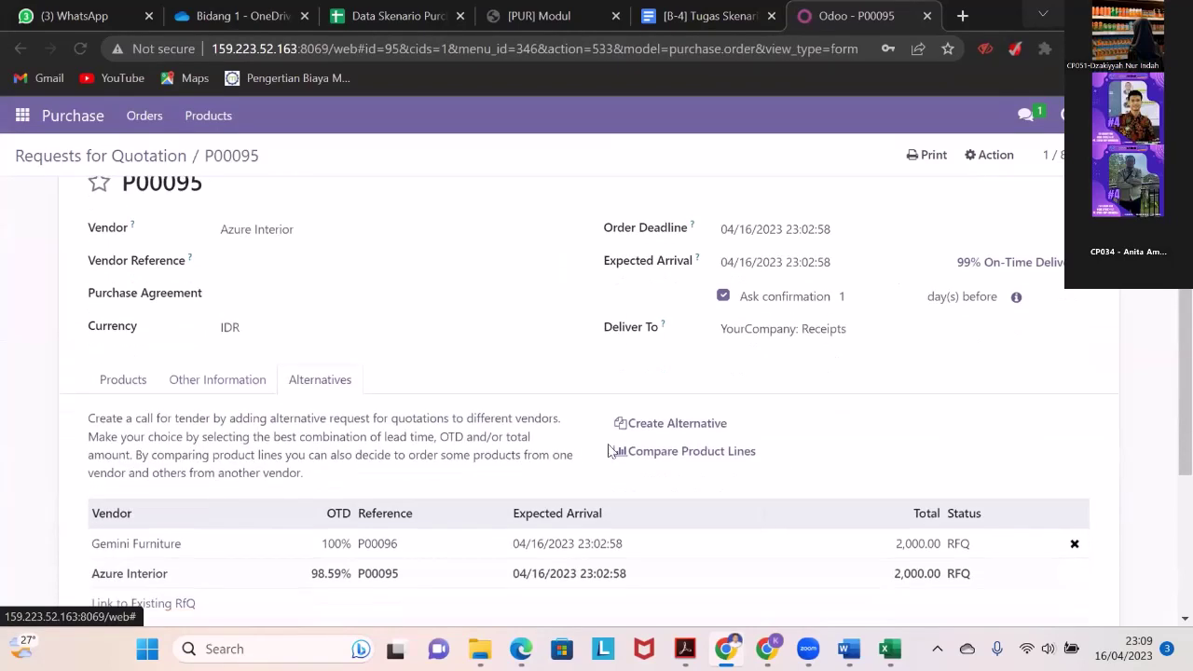
{"action": "left_click", "coordinate": [662, 424]}
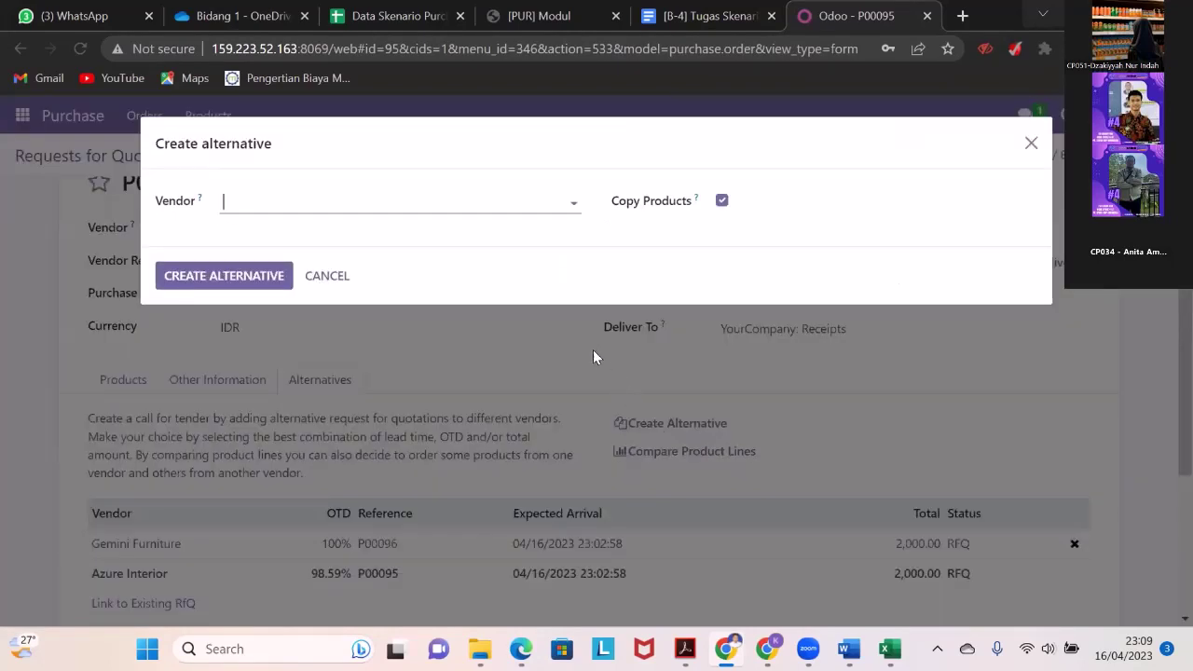
- Create another alternative RFQ with vendor Ready Mat, copying the products
{"action": "left_click", "coordinate": [435, 195]}
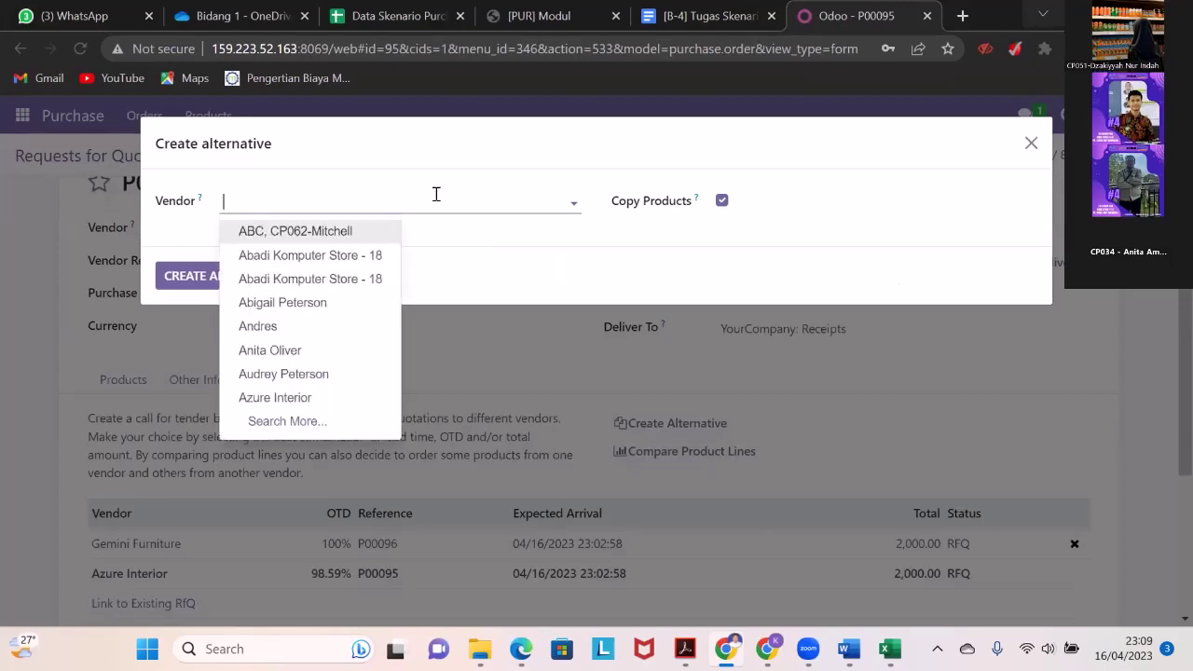
{"action": "type", "text": "r"}
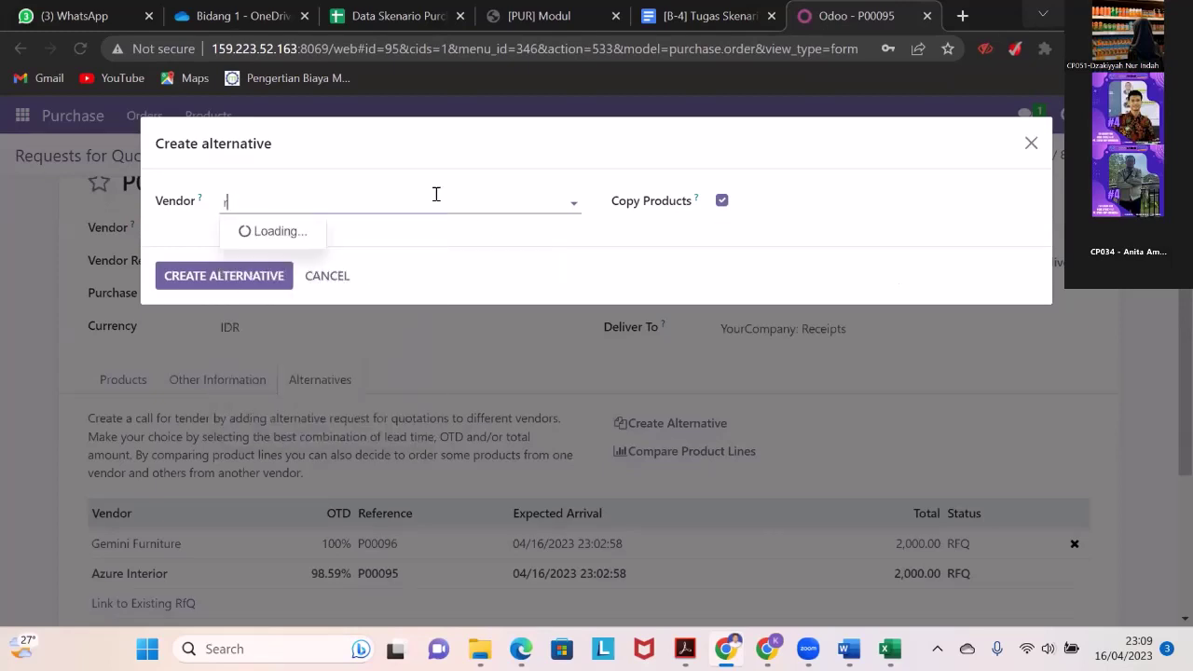
{"action": "type", "text": "eady"}
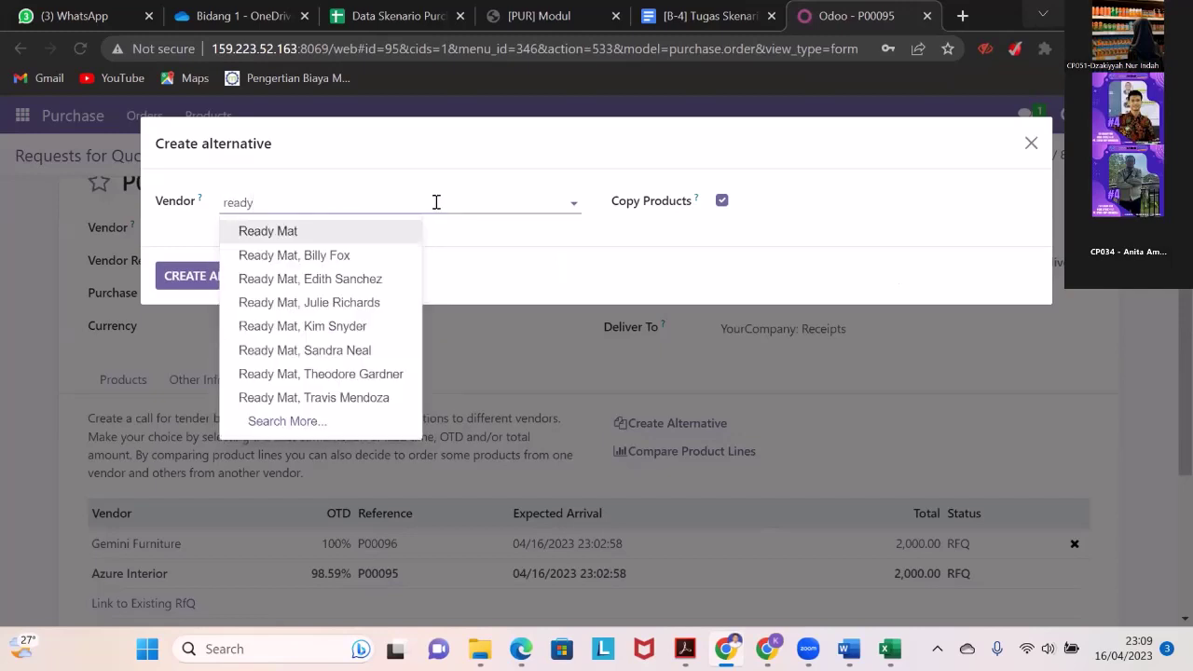
{"action": "left_click", "coordinate": [385, 239]}
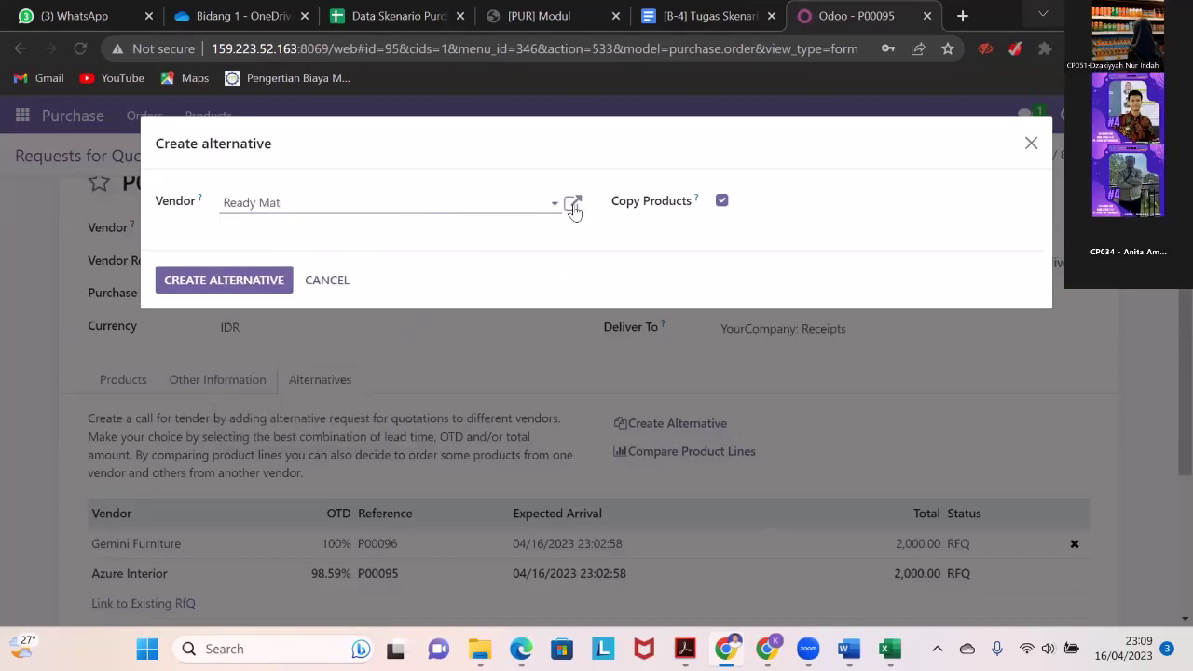
{"action": "left_click", "coordinate": [259, 279]}
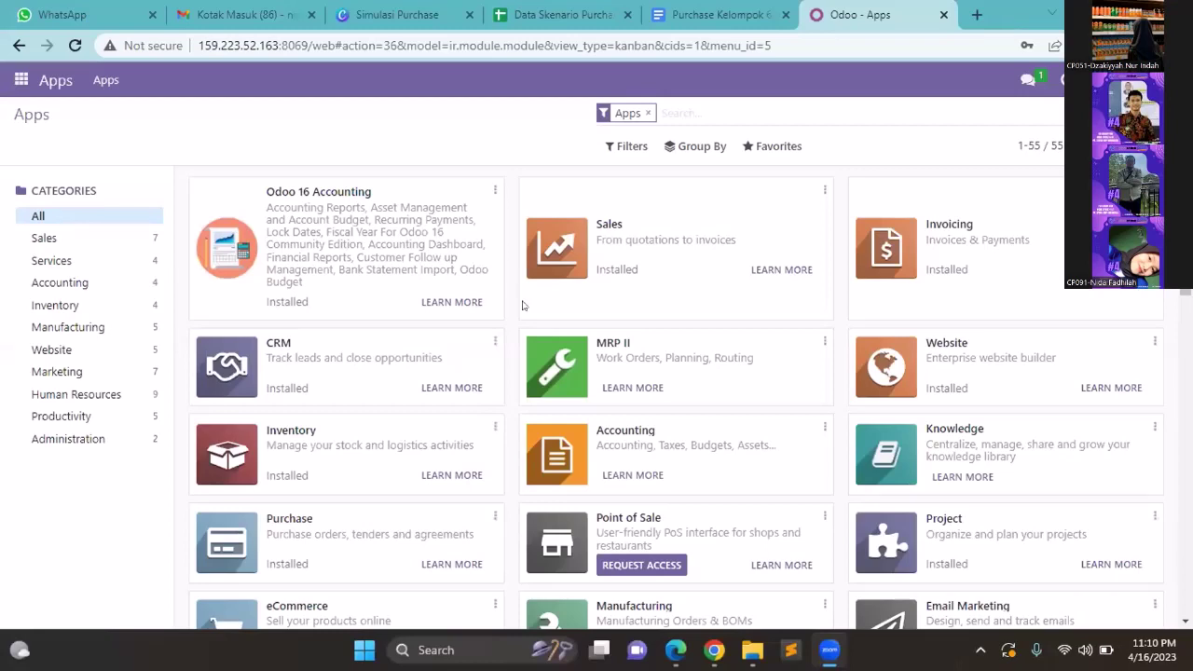
- Go to the Purchase app's RFQ list and reopen Azure Interior's P00095
{"action": "left_click", "coordinate": [20, 81]}
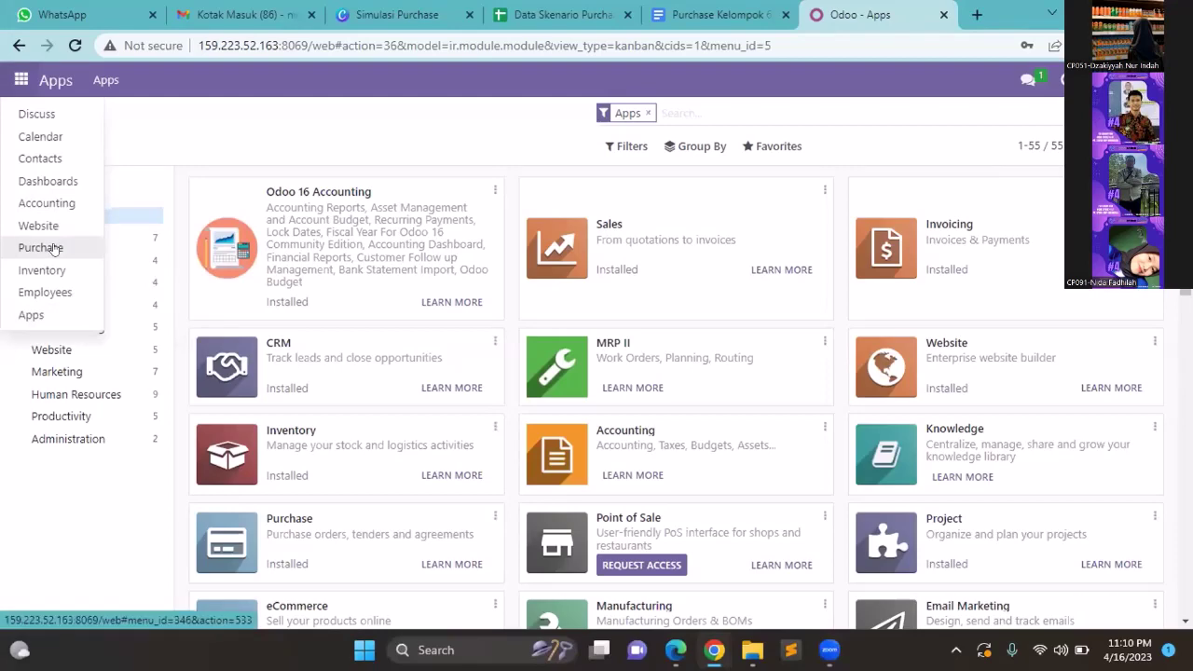
{"action": "left_click", "coordinate": [119, 264]}
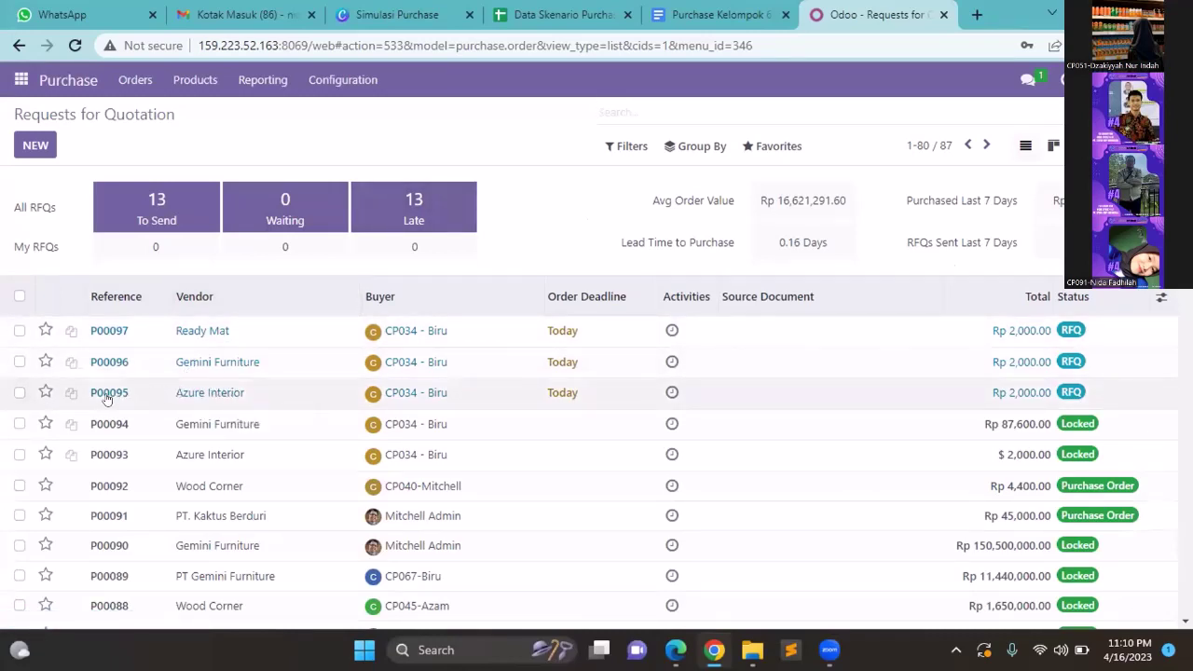
{"action": "left_click", "coordinate": [203, 390]}
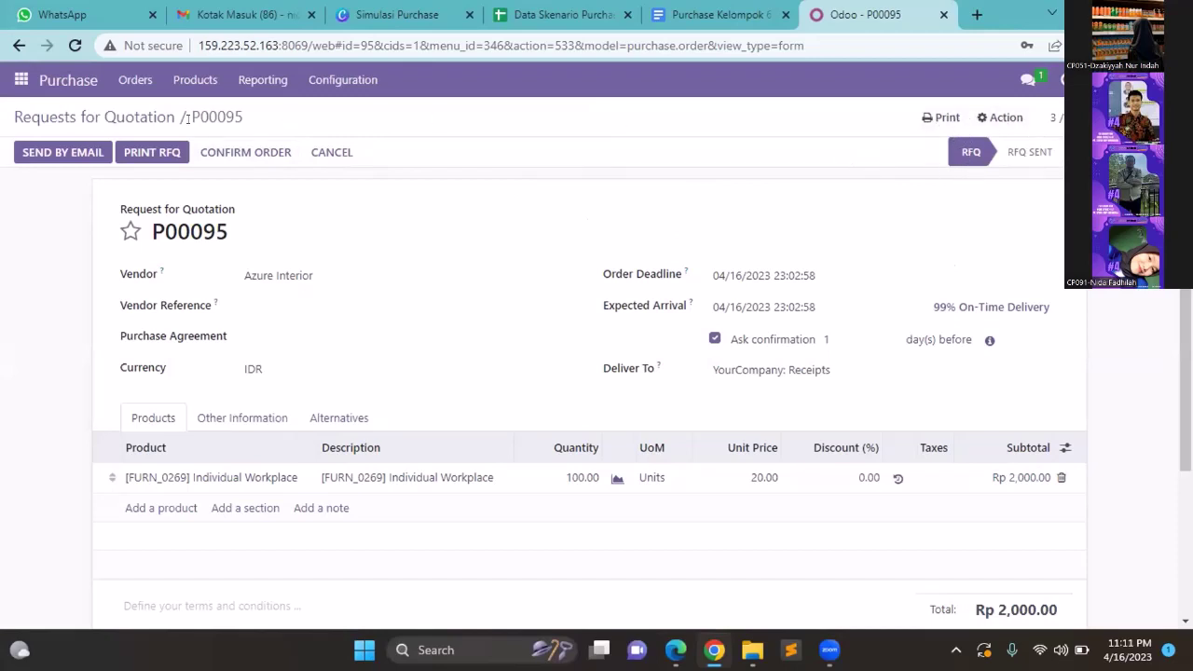
- Confirm P00095 as a purchase order, keeping alternatives P00096 and P00097 open
{"action": "left_click", "coordinate": [244, 152]}
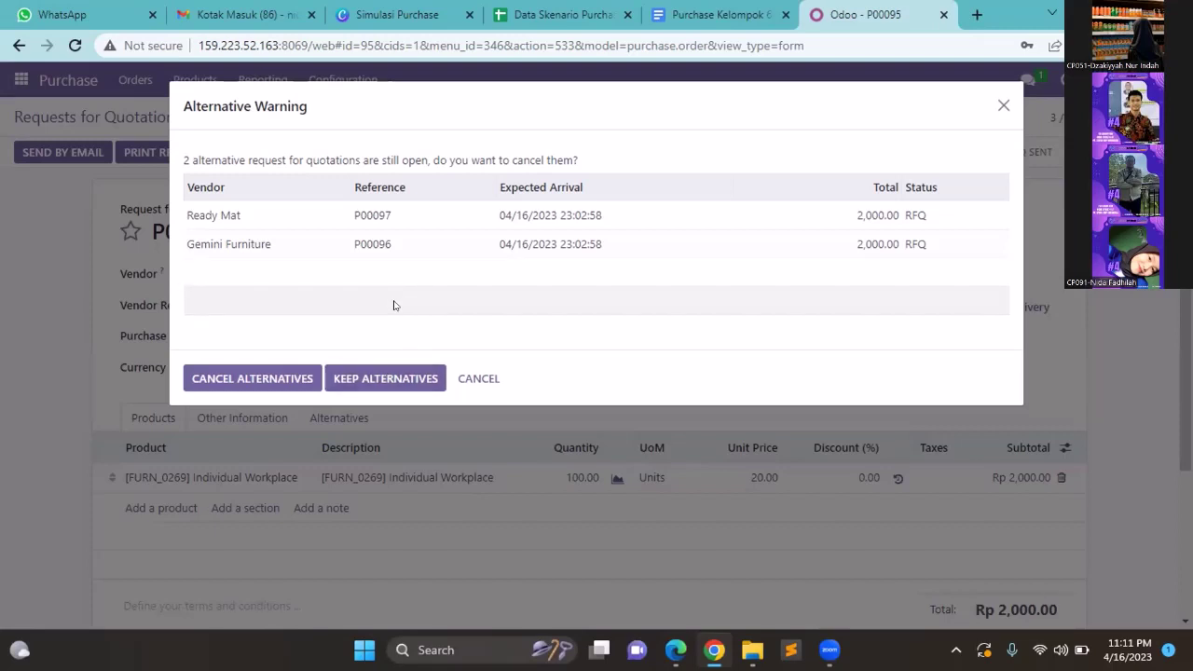
{"action": "left_click", "coordinate": [369, 380]}
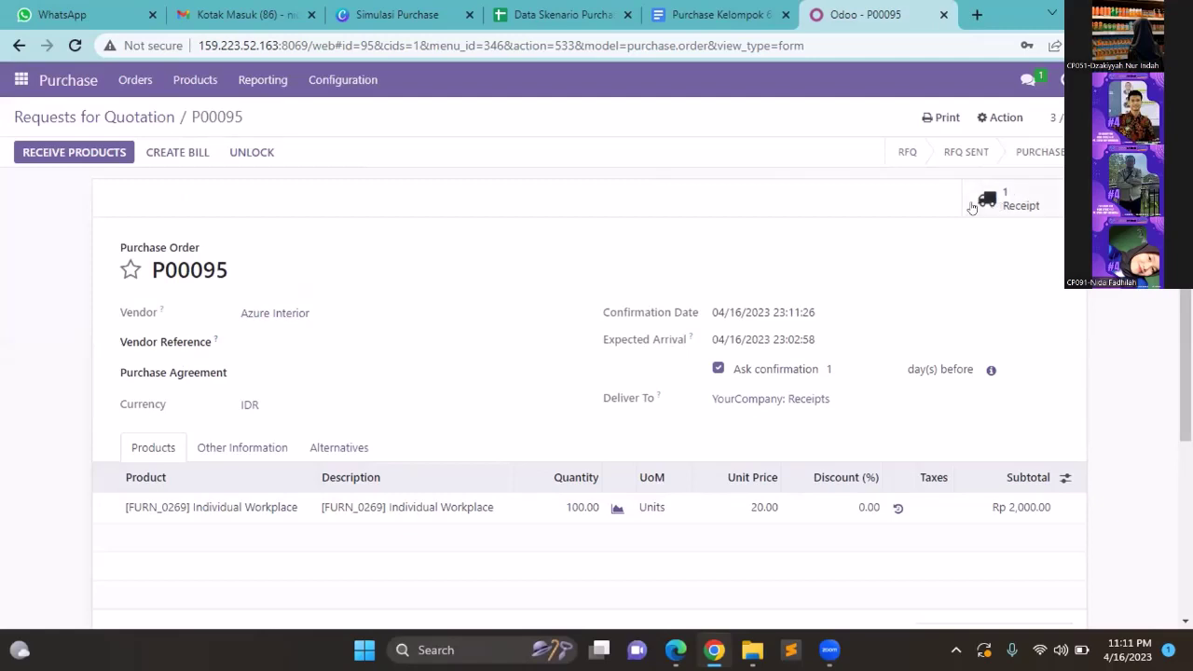
{"action": "key", "text": "alt+Left"}
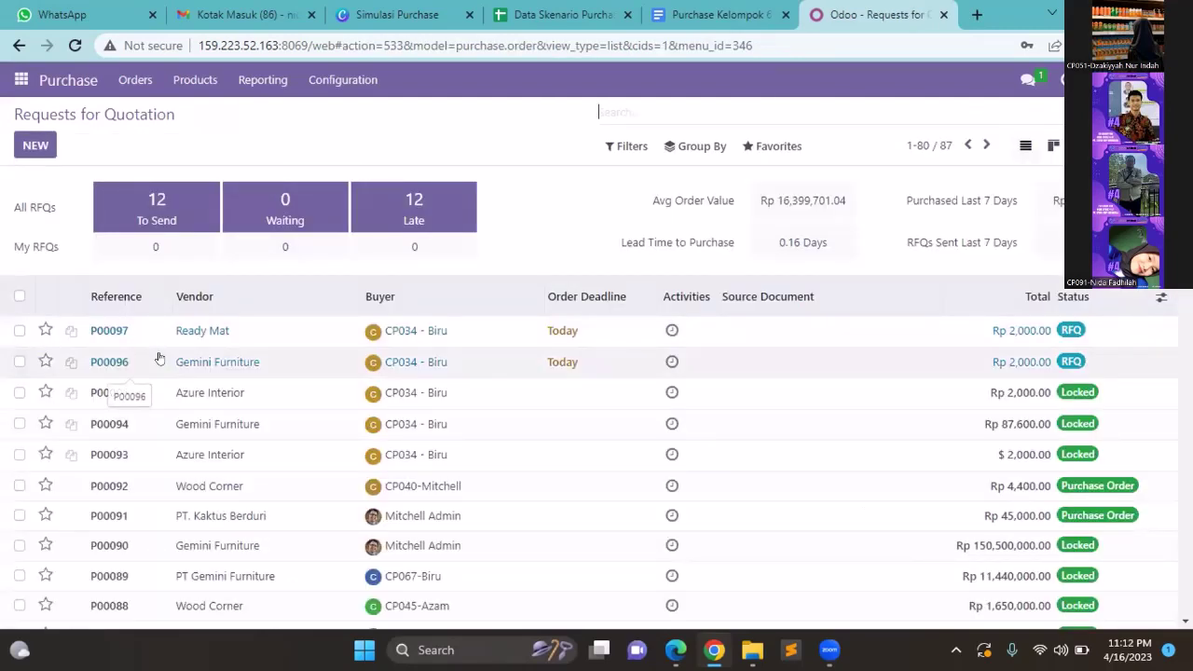
- Confirm Gemini Furniture's P00096 while keeping alternatives, then confirm Ready Mat's P00097
{"action": "left_click", "coordinate": [158, 359]}
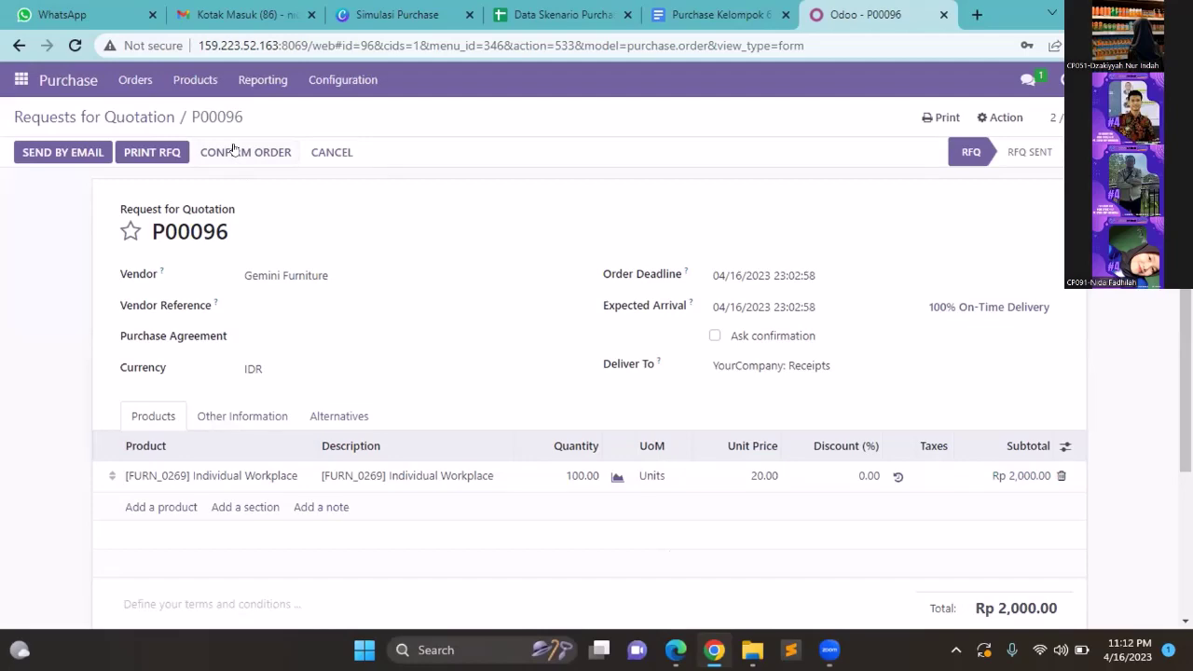
{"action": "left_click", "coordinate": [235, 151]}
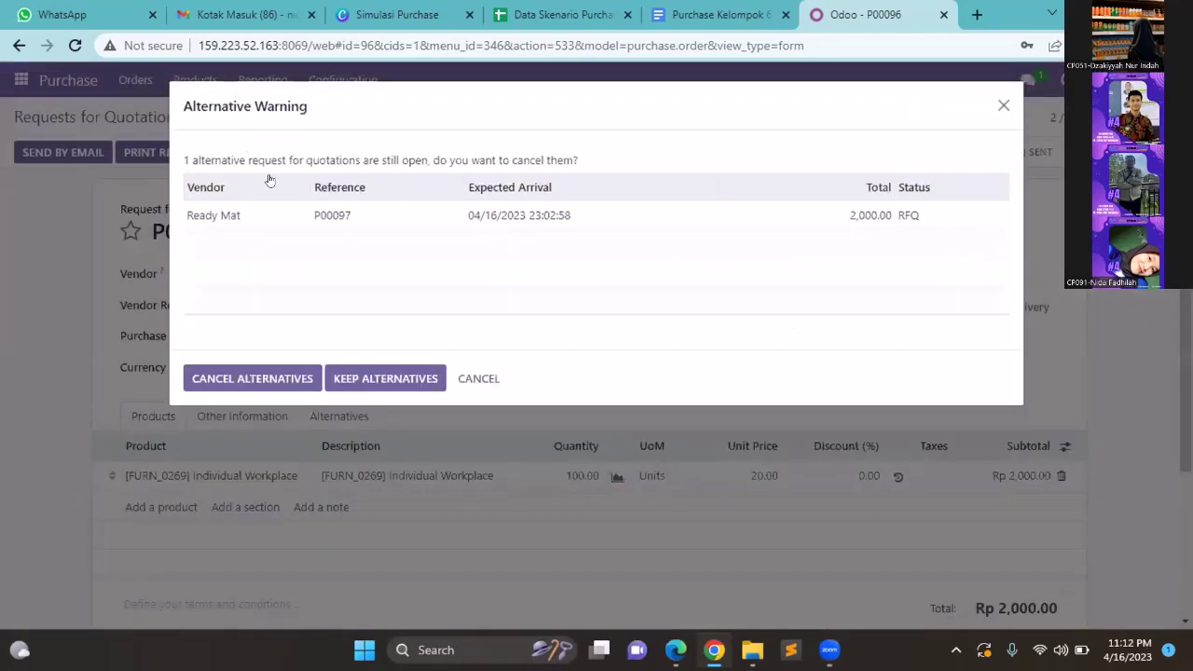
{"action": "left_click", "coordinate": [383, 380]}
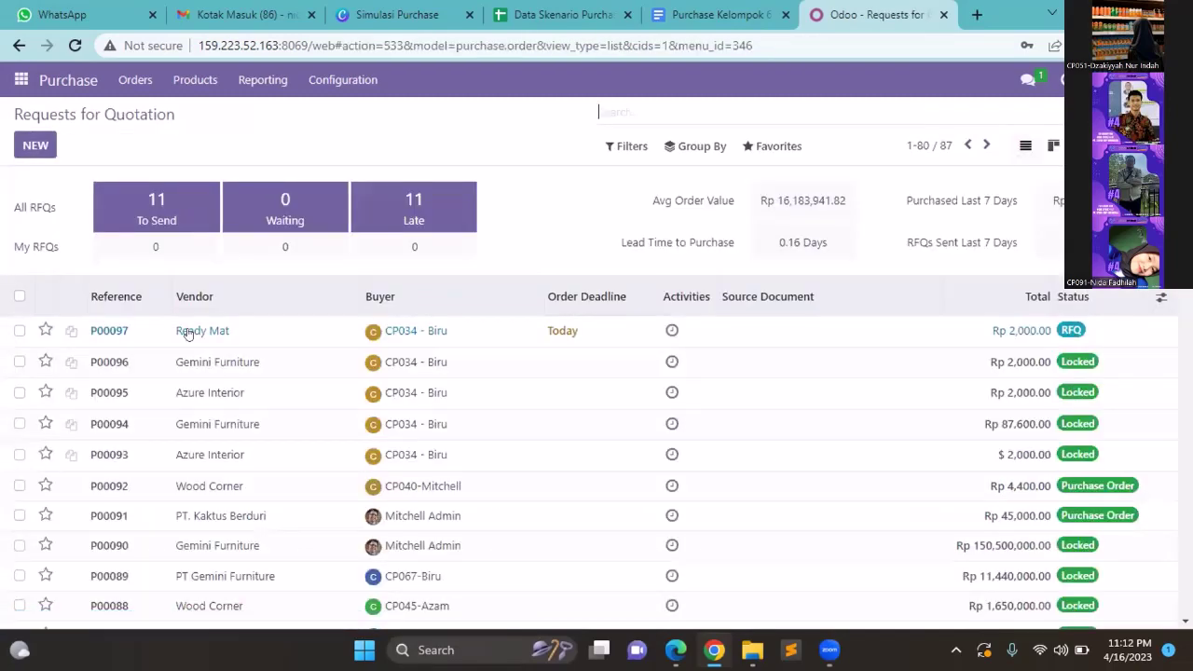
{"action": "left_click", "coordinate": [187, 333]}
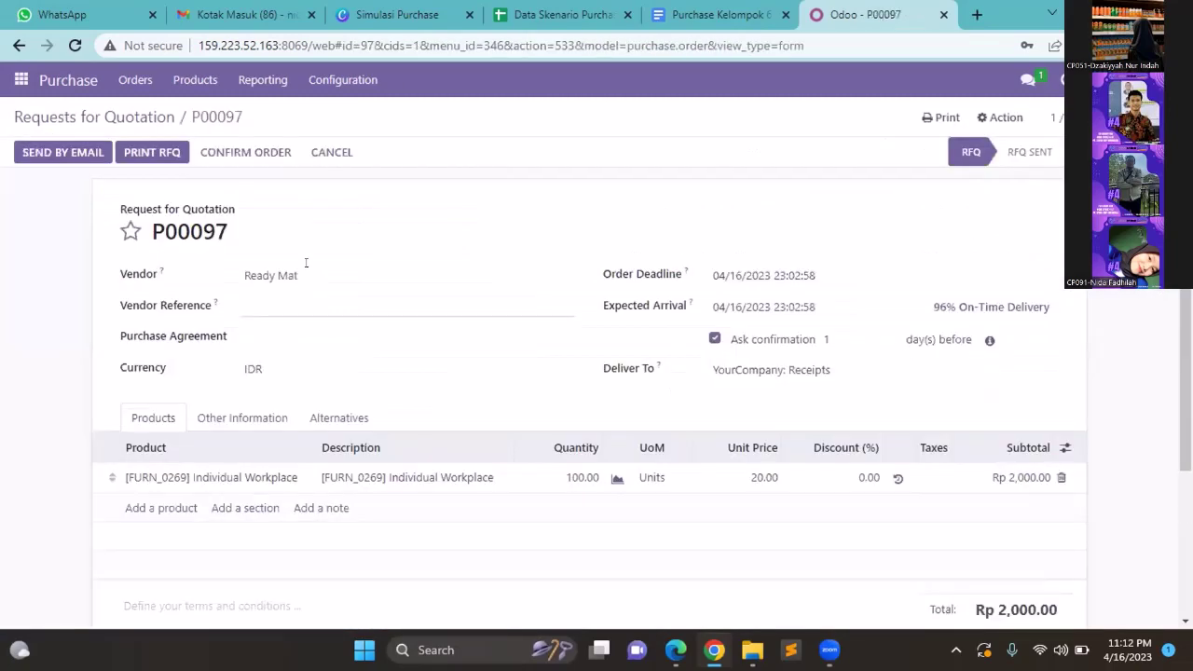
{"action": "left_click", "coordinate": [233, 152]}
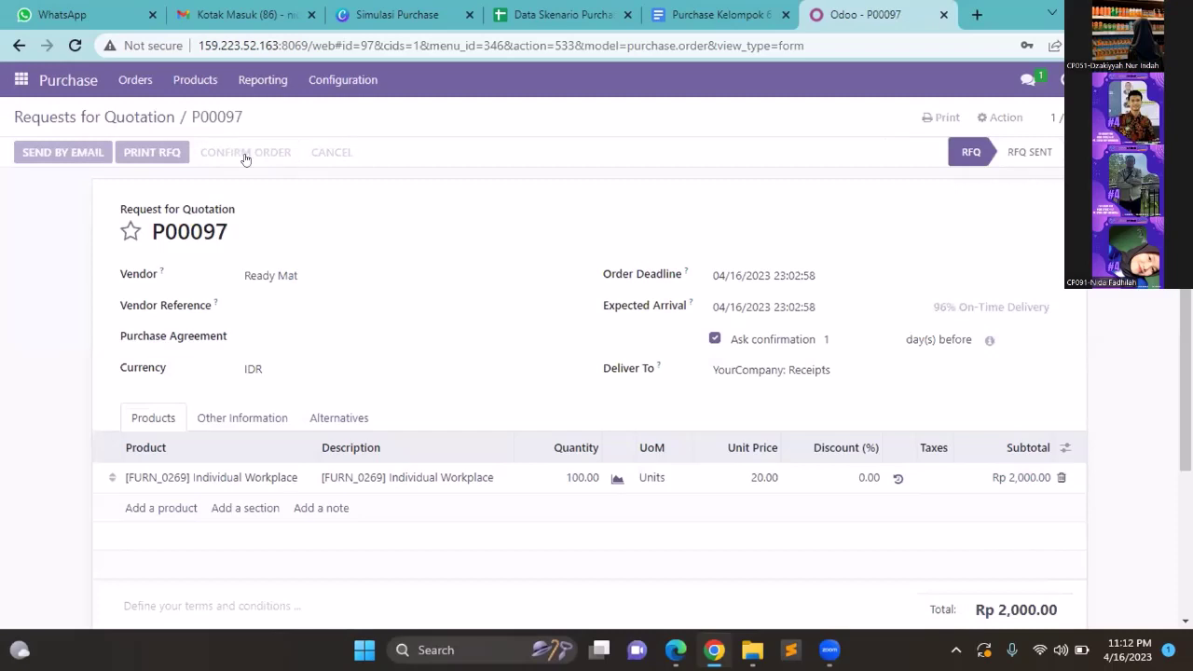